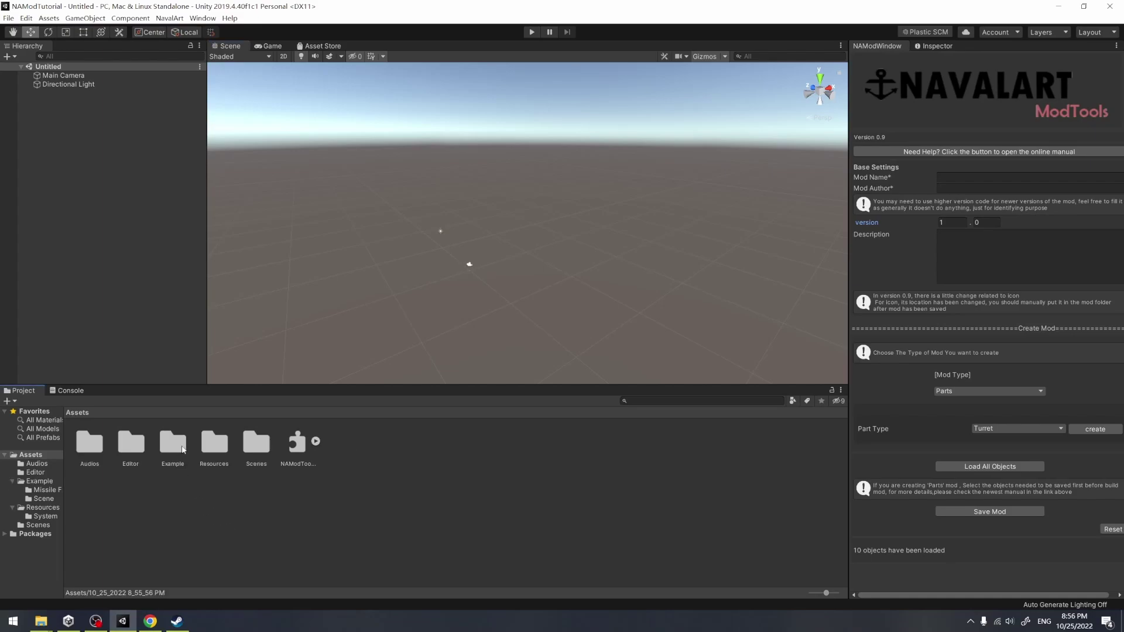
Step: Open the Example_Parts scene from the Example/Scene folder and bring its sample parts into view
double_click(183, 448)
double_click(137, 450)
double_click(88, 442)
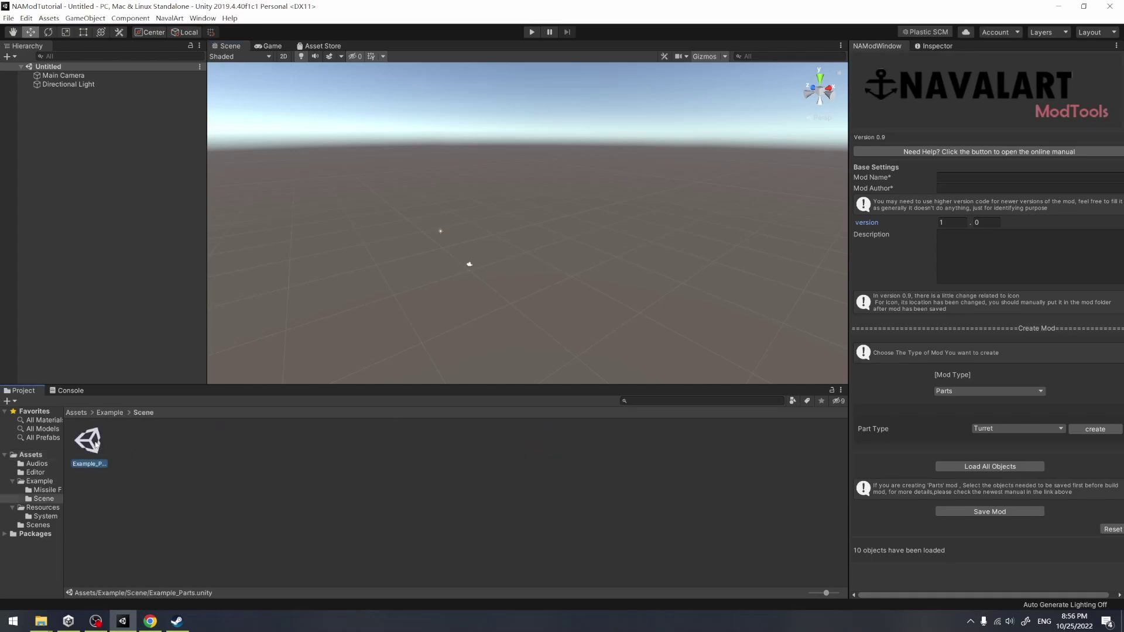
left_click_drag(573, 253, 543, 270, "alt")
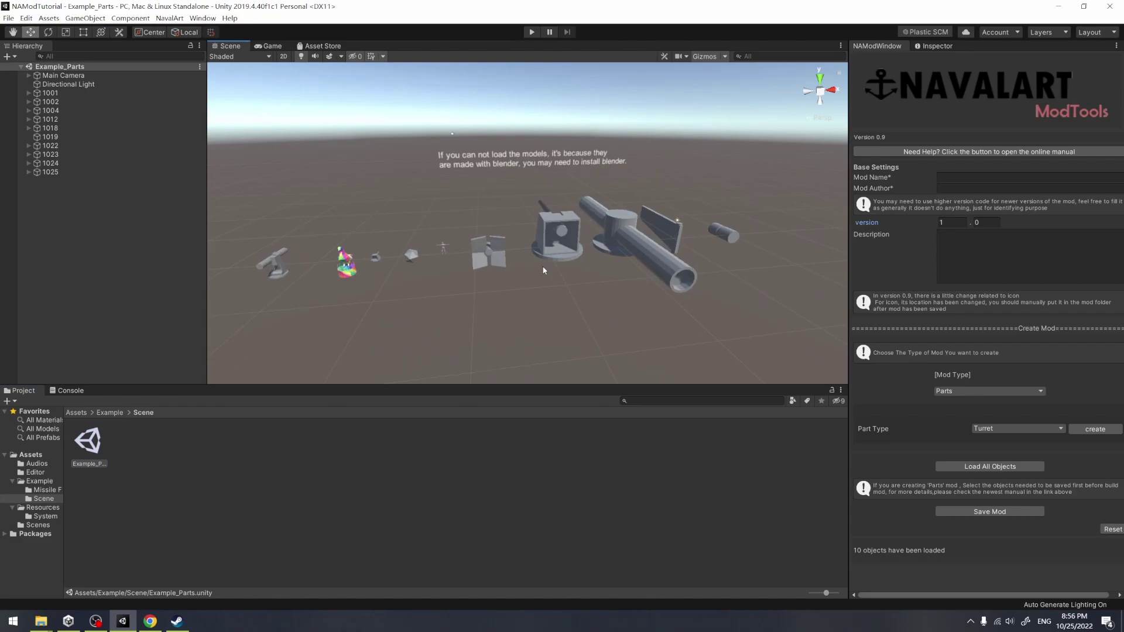
middle_click_drag(535, 227, 568, 252)
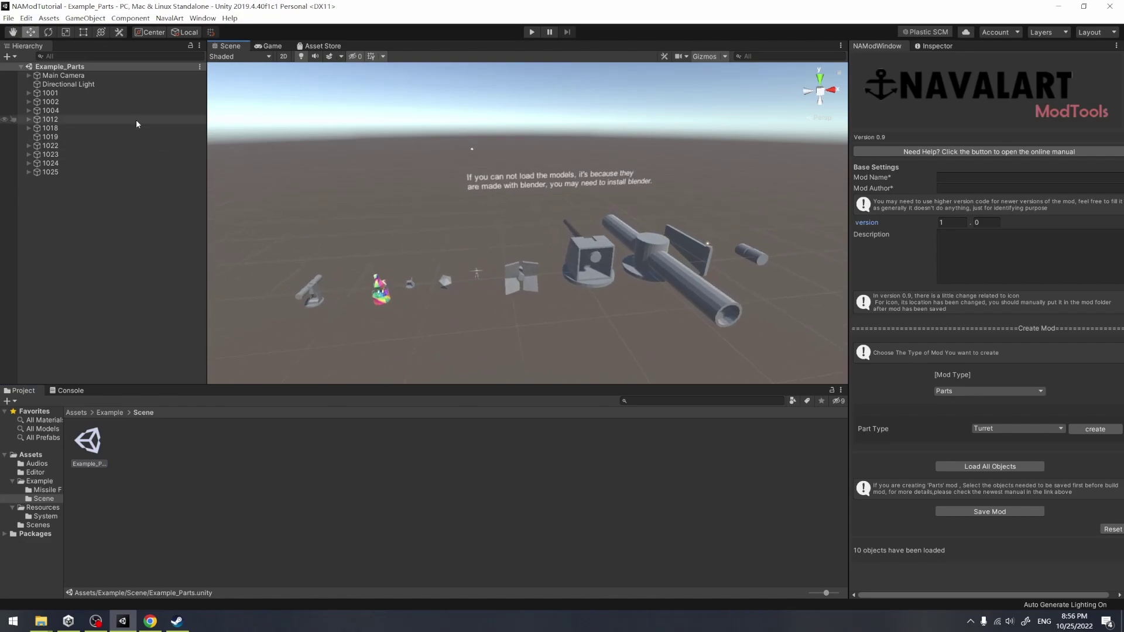
Step: Name the mod "Mod Tutorial", fill in the author's name, and enter the description "This is a tutorial Mod"
left_click(969, 177)
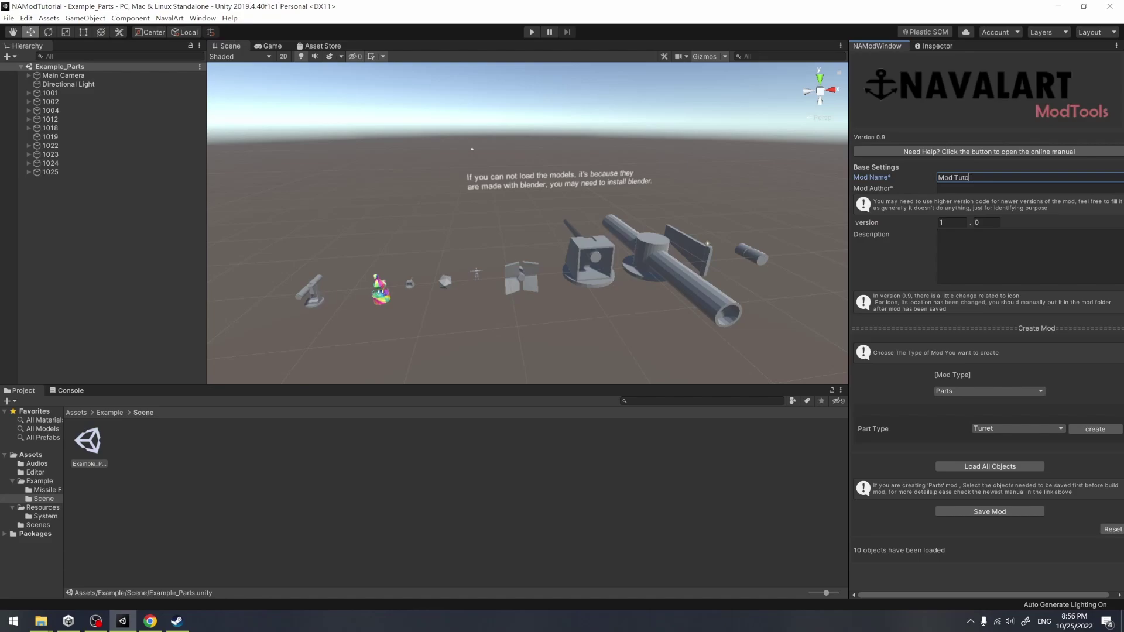
left_click(973, 188)
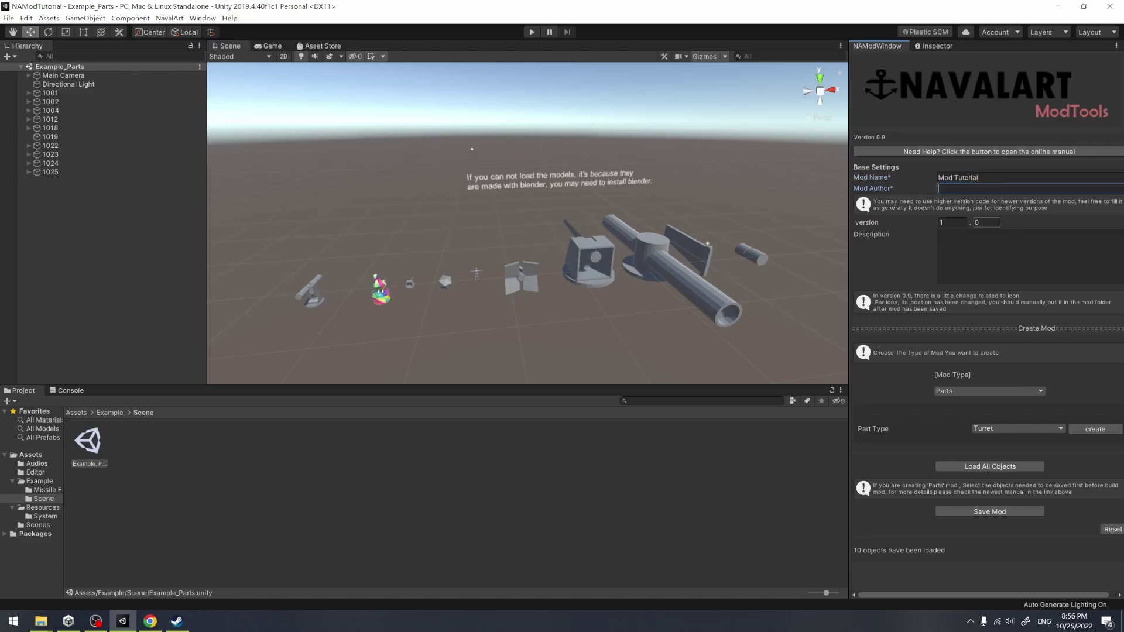
left_click(964, 246)
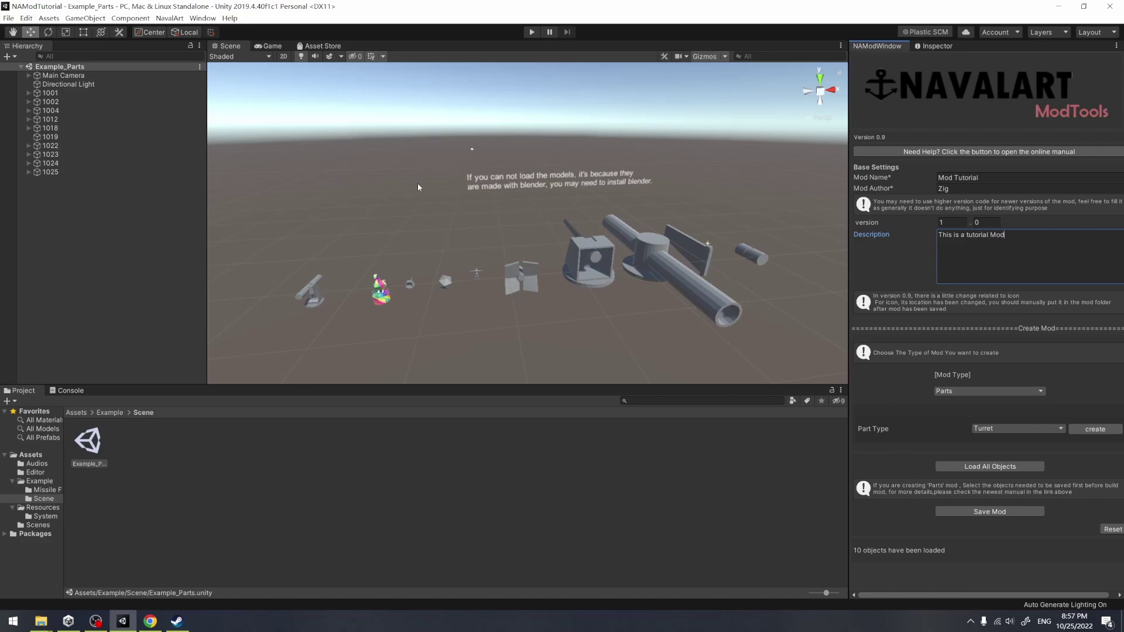
Step: Set the mod version to 1.1 and load all part objects from 1001 through 1025 into the mod
left_click(62, 93)
left_click(69, 171, "shift")
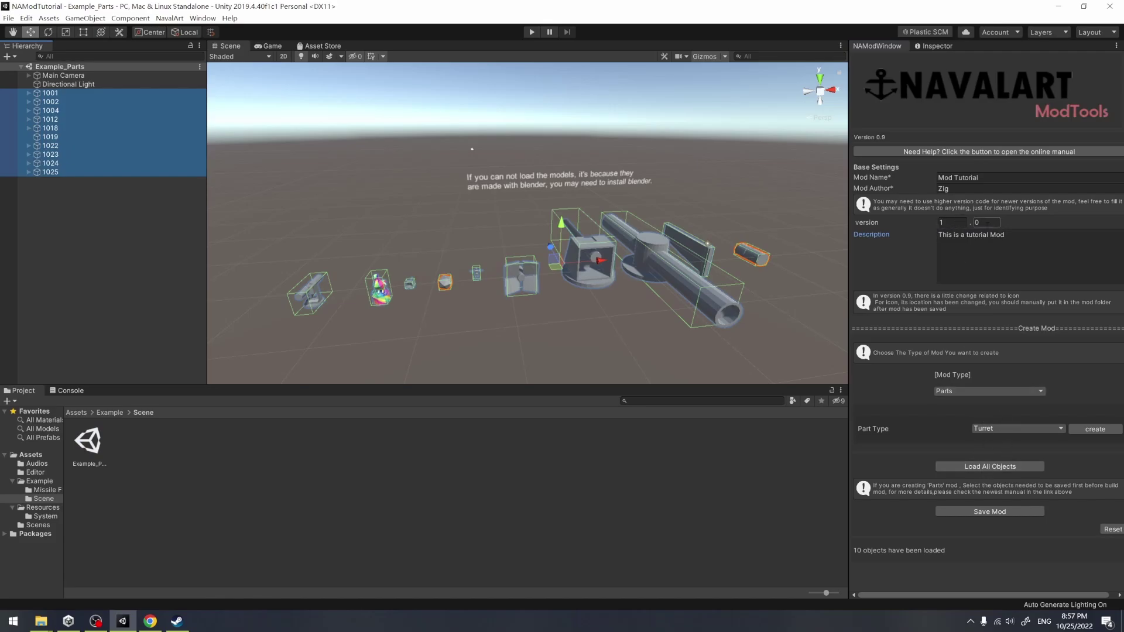
left_click(986, 223)
left_click(360, 188)
left_click(92, 172)
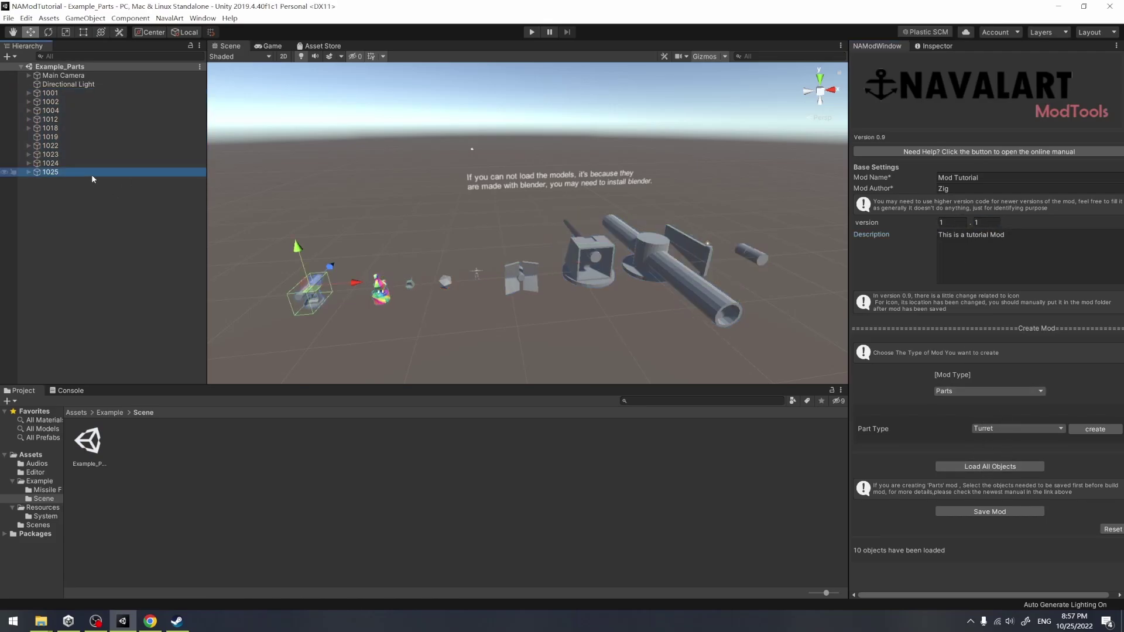
left_click(59, 94, "shift")
left_click(983, 467)
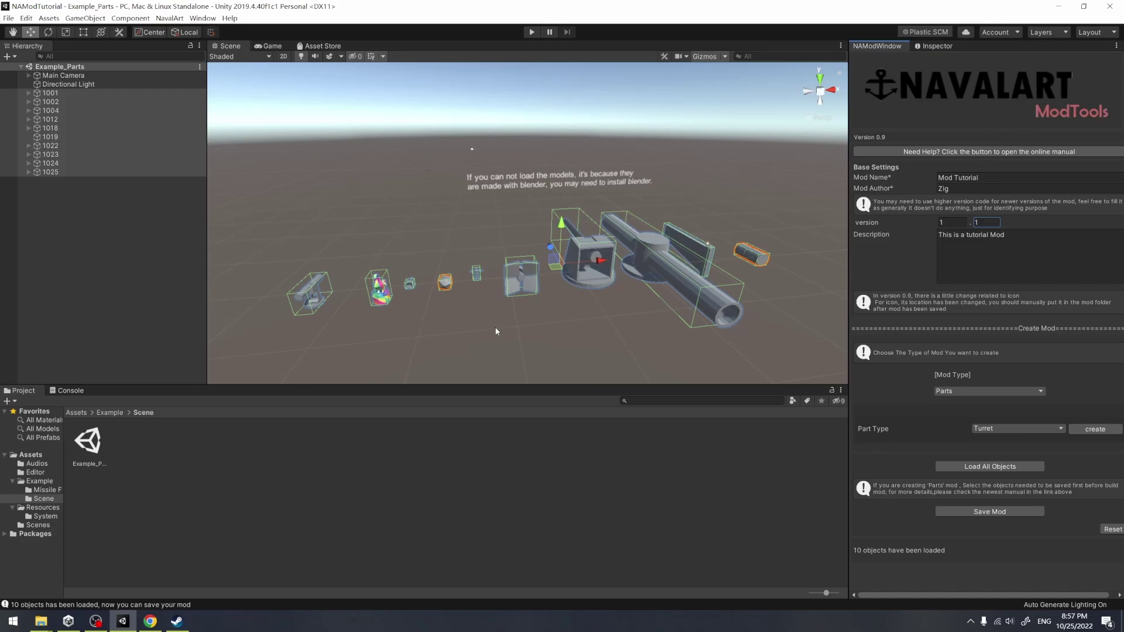
Step: Save the mod to the desktop and read the build tip in the console log
left_click(70, 391)
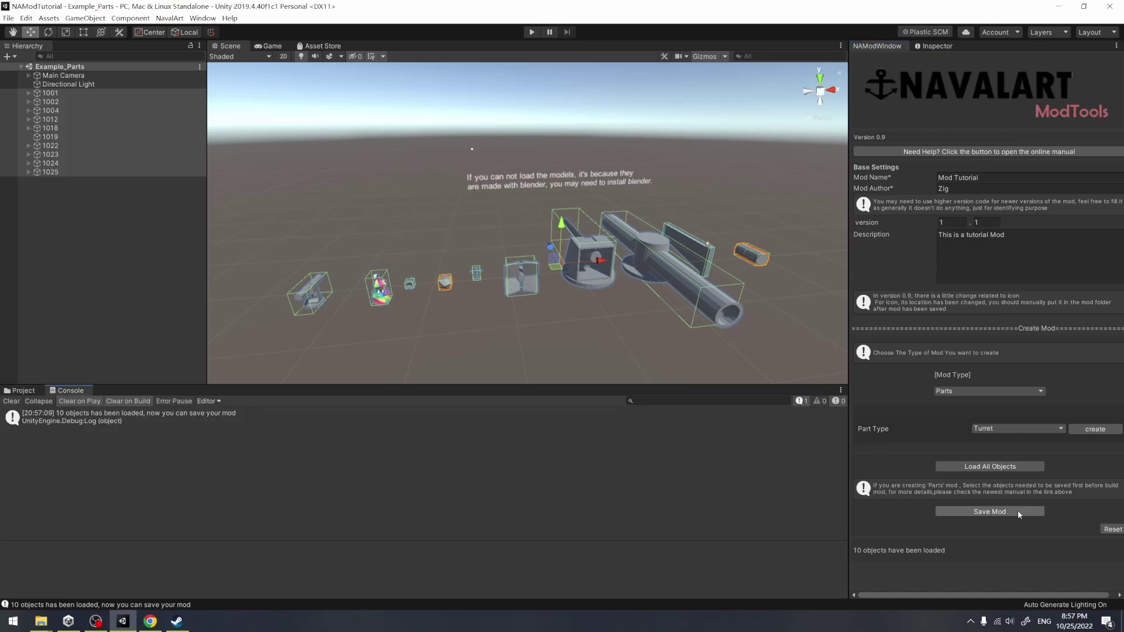
left_click(1017, 515)
left_click(338, 253)
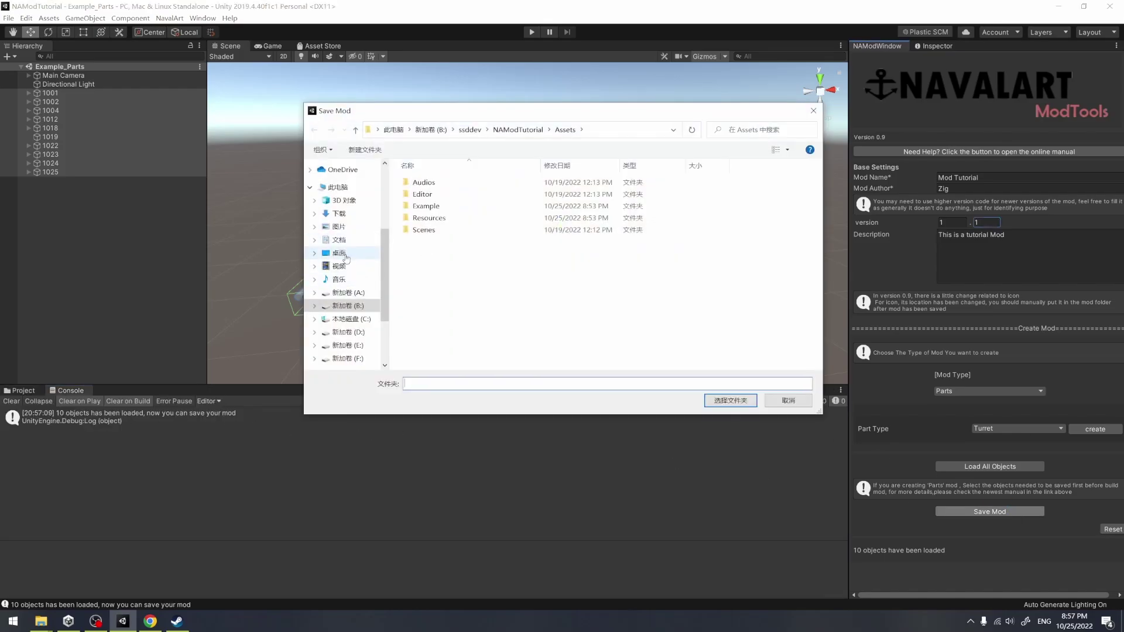
left_click(728, 401)
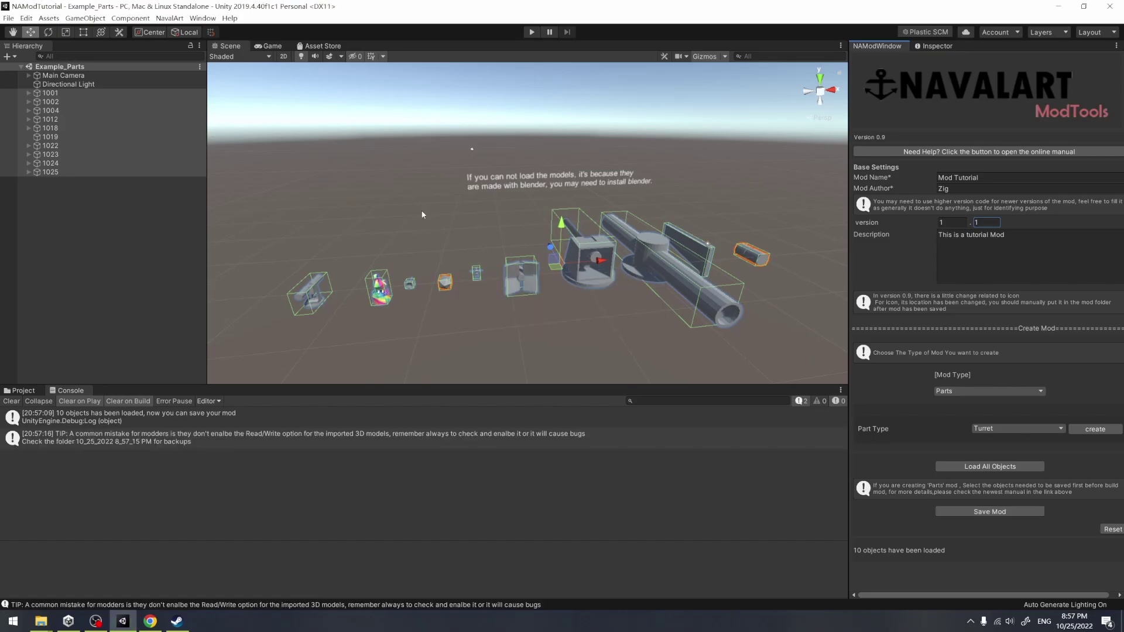
left_click(290, 445)
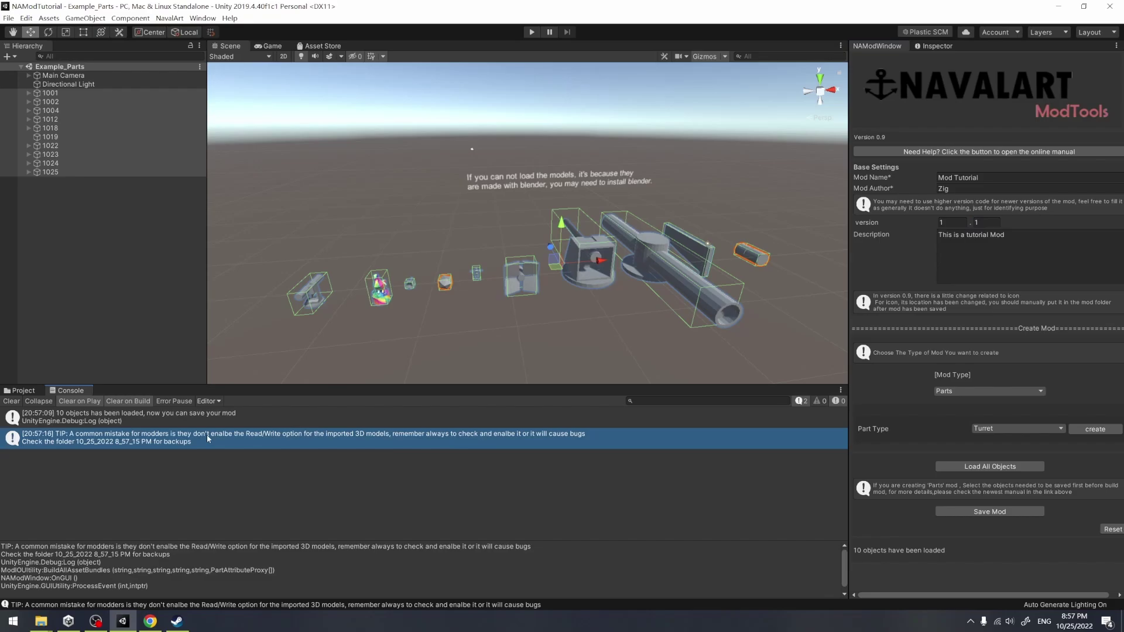
Step: Check the part backups in the folder 10_25_2022 8_57_15 PM under Assets, and delete that folder
left_click(22, 391)
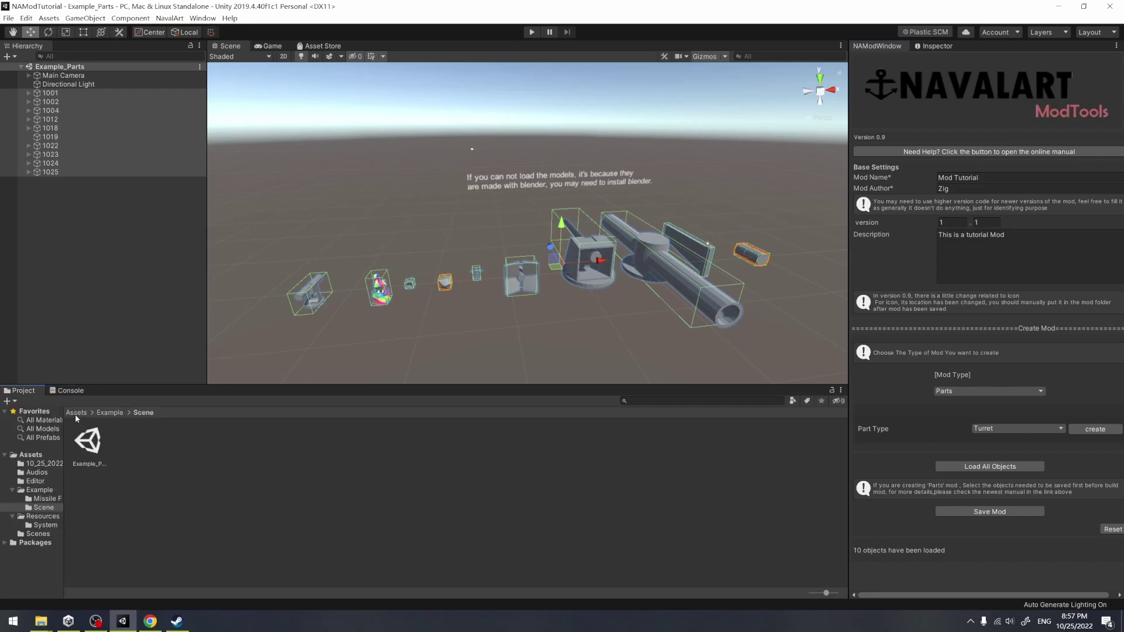
left_click(76, 412)
double_click(105, 449)
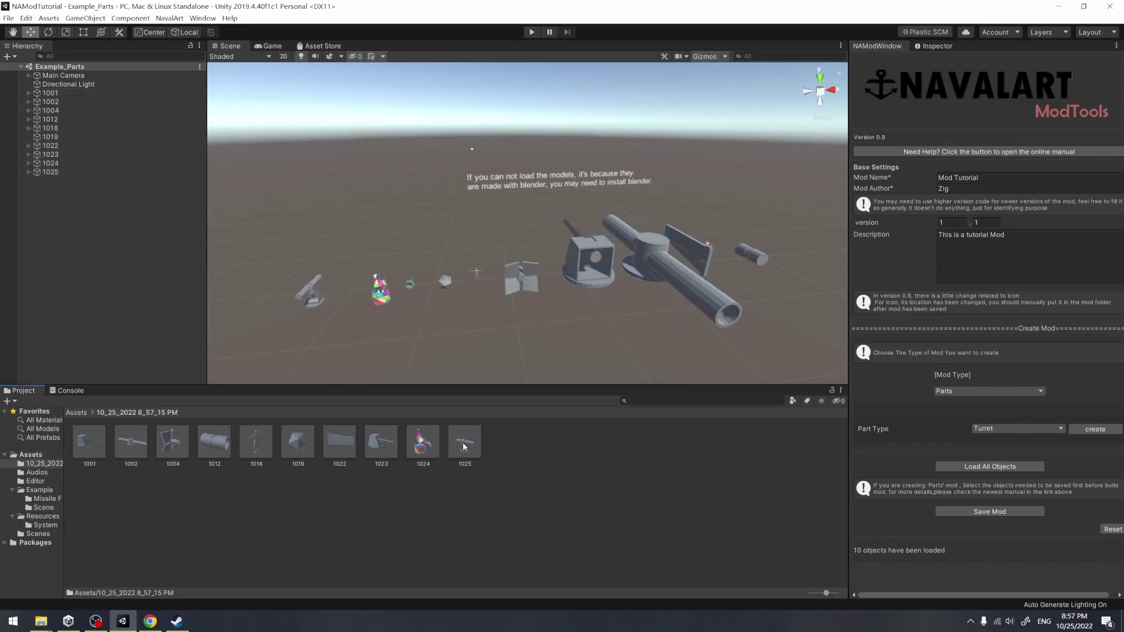
left_click(75, 413)
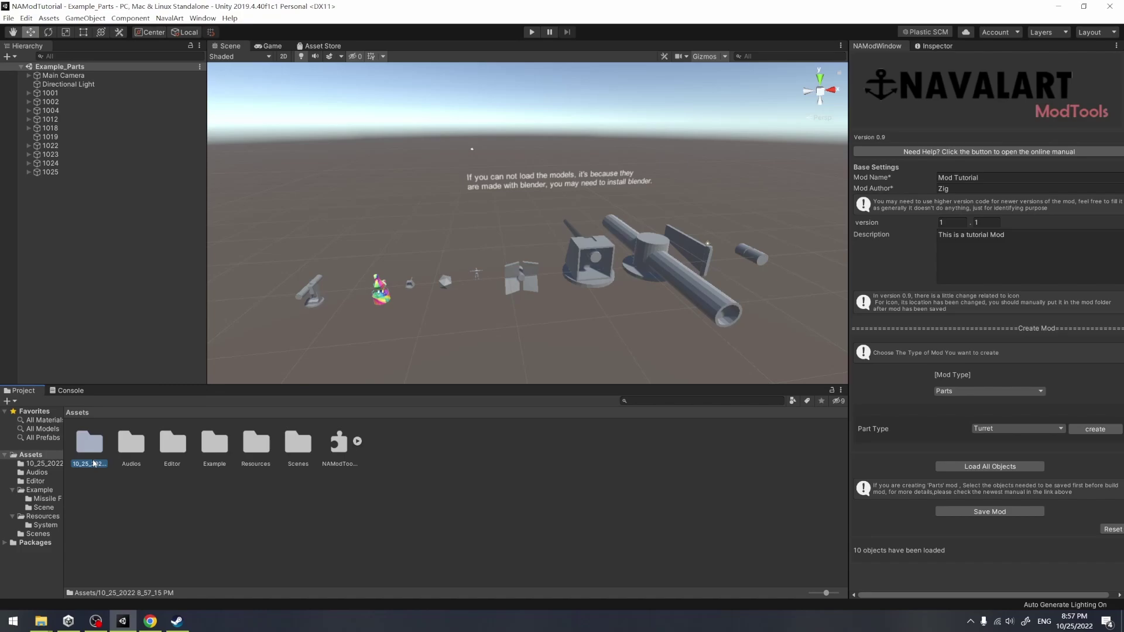
key("Delete")
key("Return")
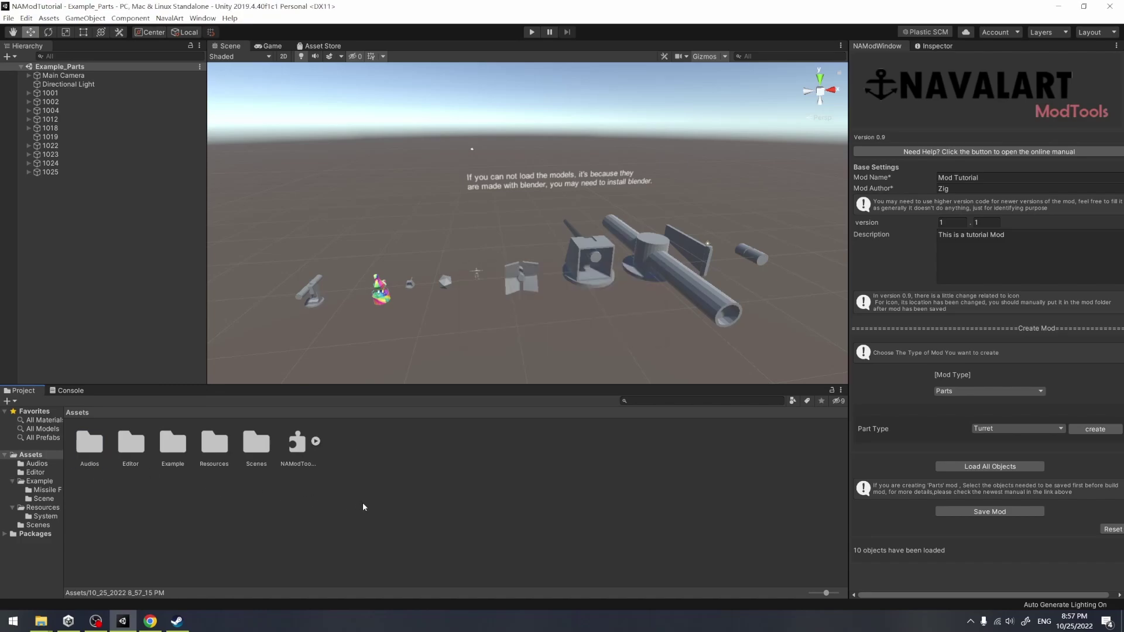
Step: Switch to the desktop, move the Mod Tutorial folder to the open area below the Blender files, and check its contents
left_click(1122, 622)
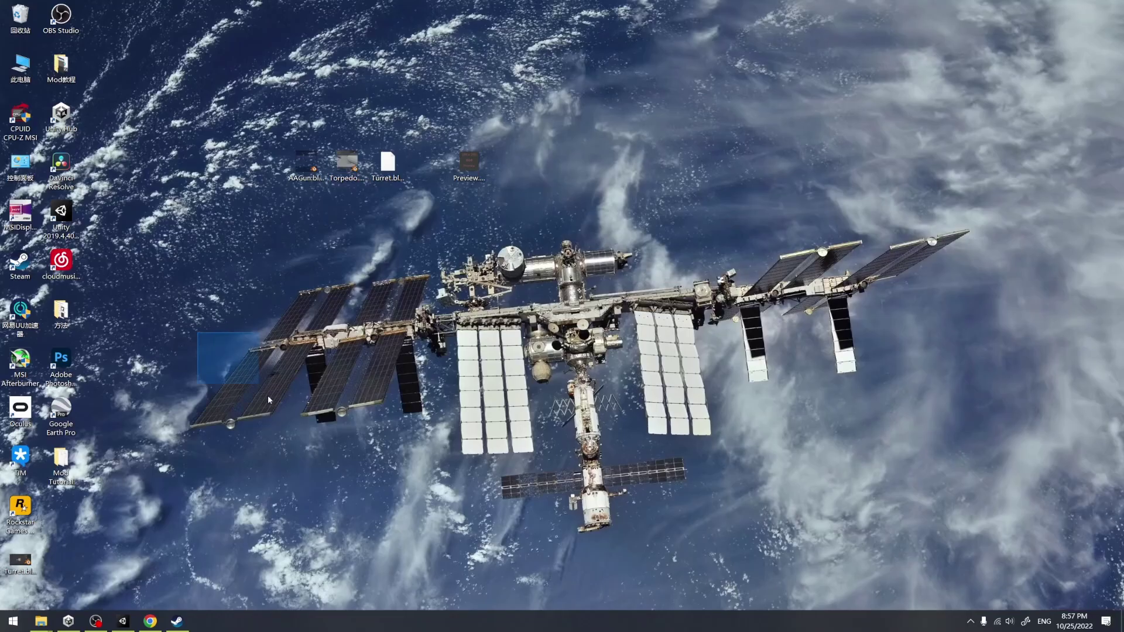
left_click_drag(61, 465, 348, 316)
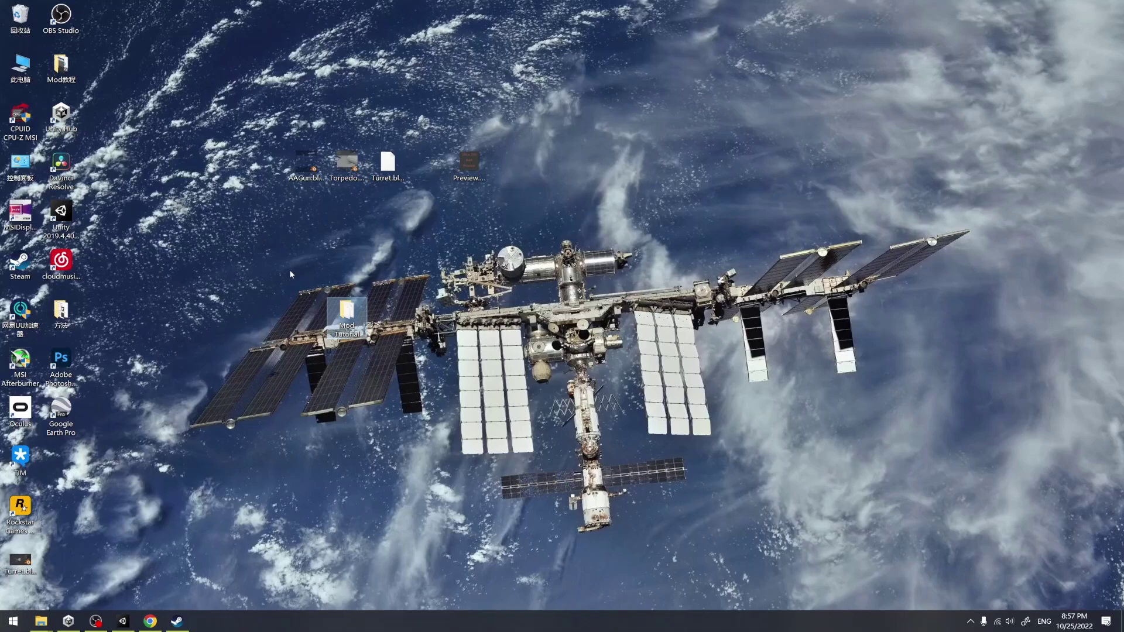
double_click(348, 316)
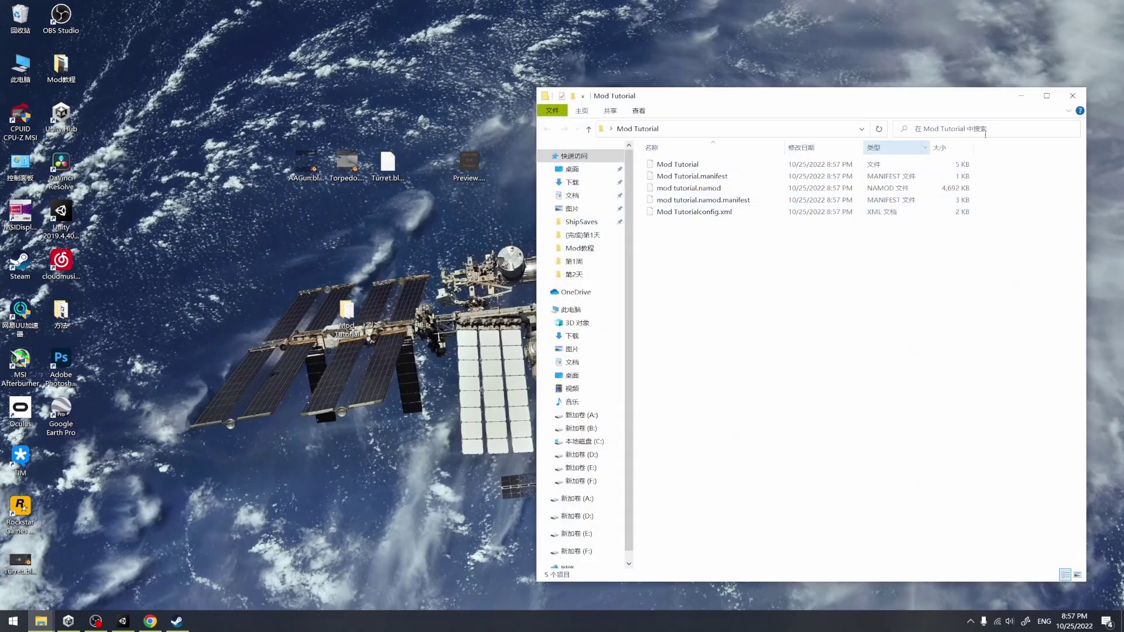
left_click(1072, 95)
Step: View the Preview.png image on the desktop and copy it into the Mod Tutorial folder
double_click(469, 167)
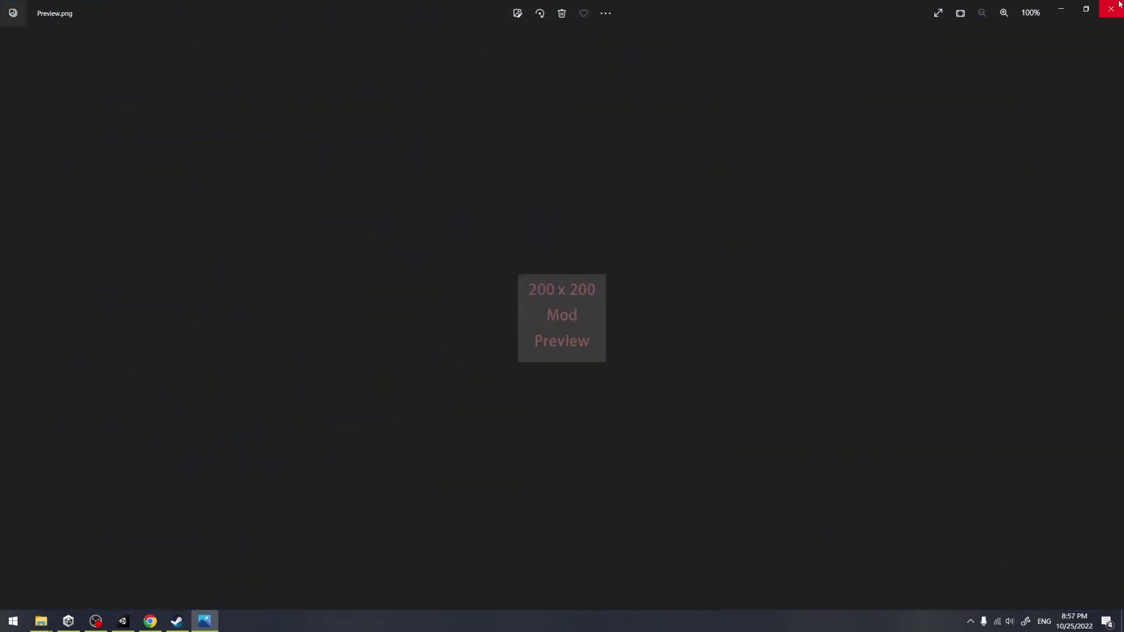
left_click(1105, 12)
left_click(491, 206)
left_click(469, 162)
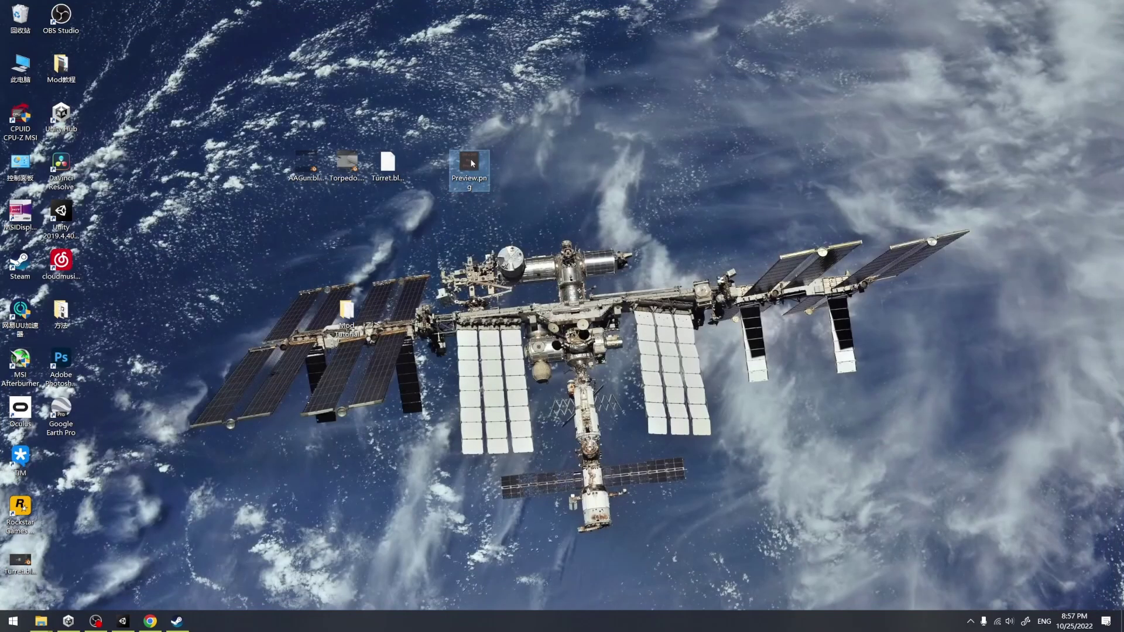
key("ctrl+c")
double_click(349, 316)
key("ctrl+v")
Step: Display the Mod Tutorial folder's contents as large icons and close the folder window
right_click(701, 280)
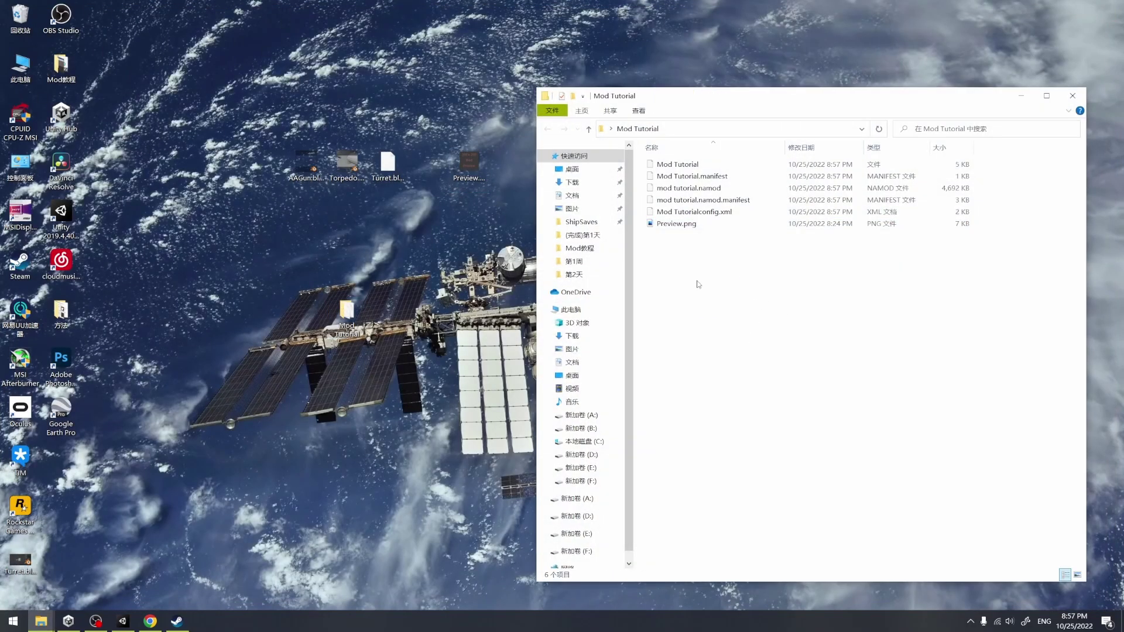
right_click(750, 266)
mouse_move(721, 288)
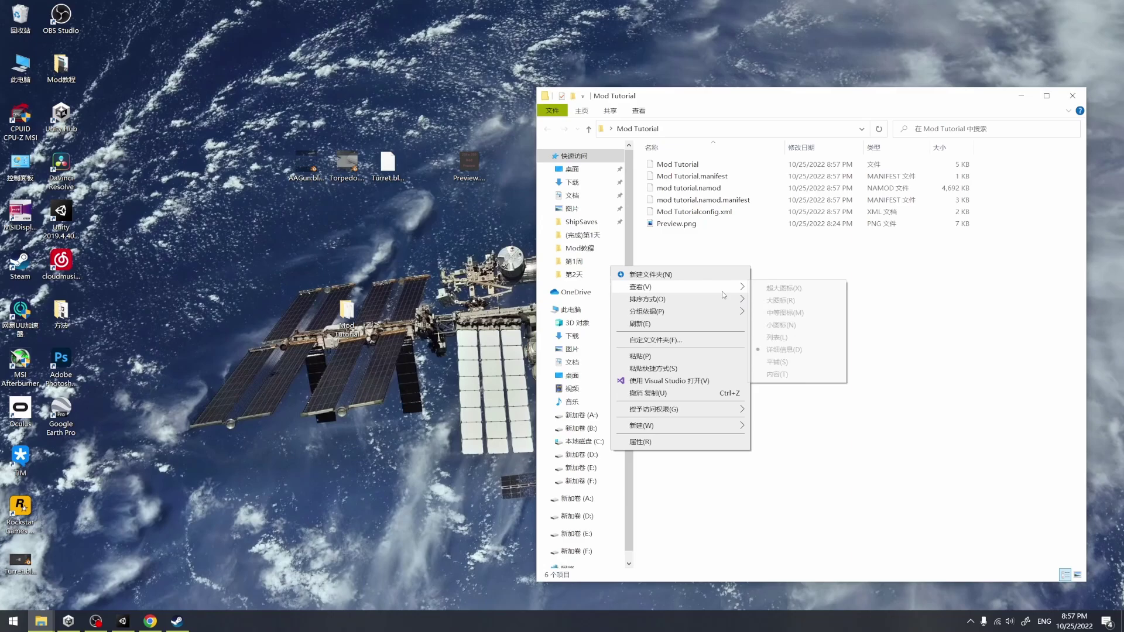
left_click(779, 300)
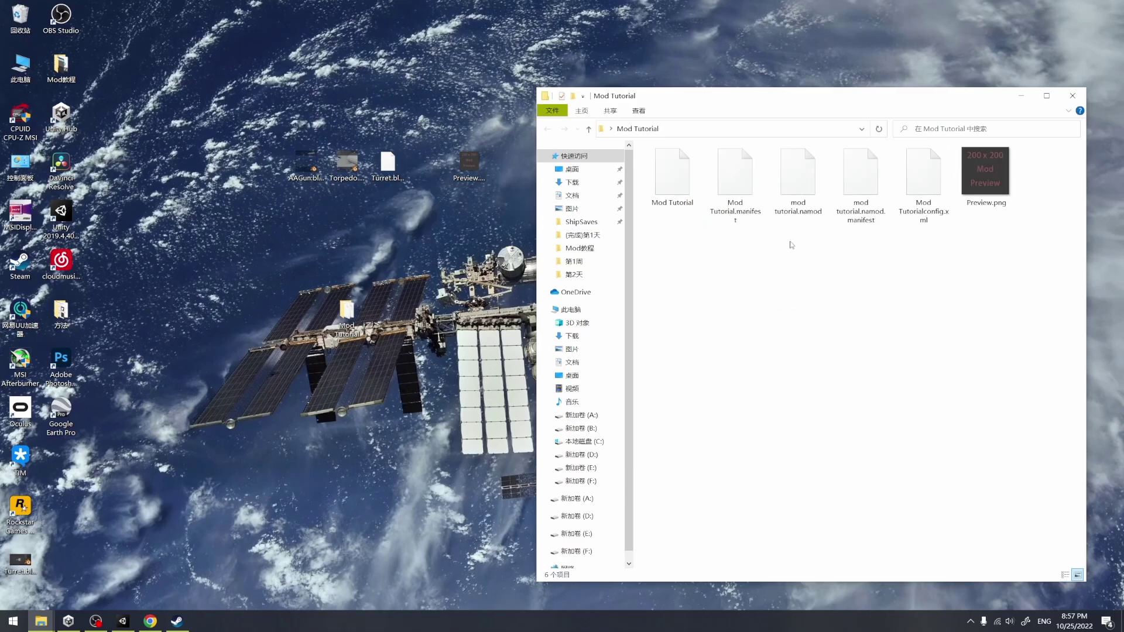
left_click(1072, 95)
Step: Switch back to Unity and reveal the icon image from Assets/Resources in the file explorer
left_click(134, 625)
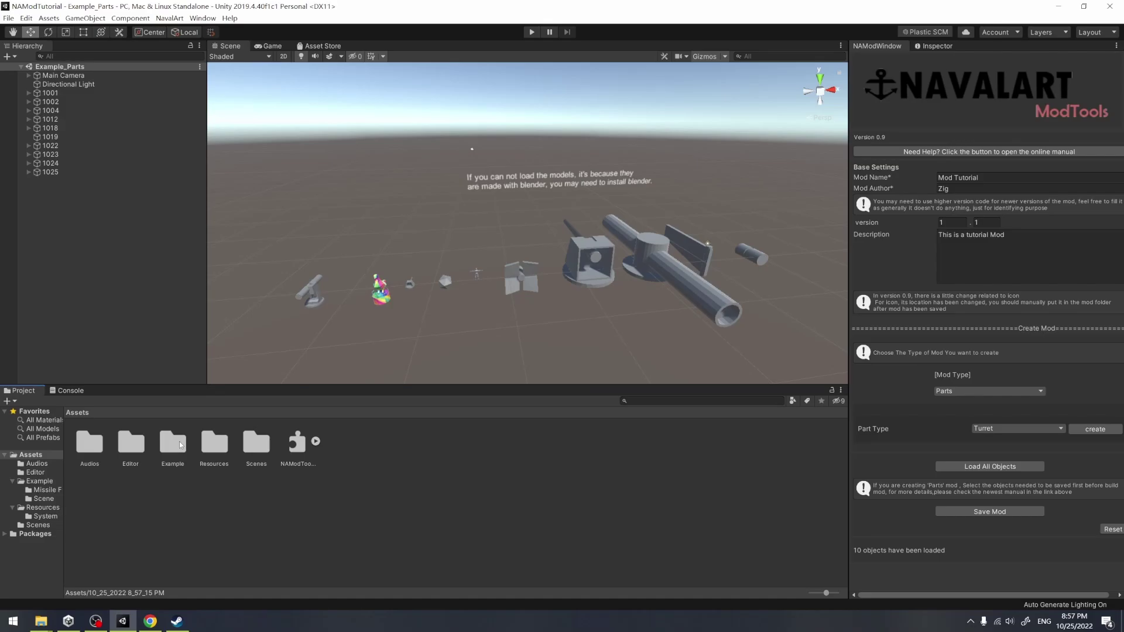
double_click(200, 444)
left_click(131, 445)
right_click(131, 445)
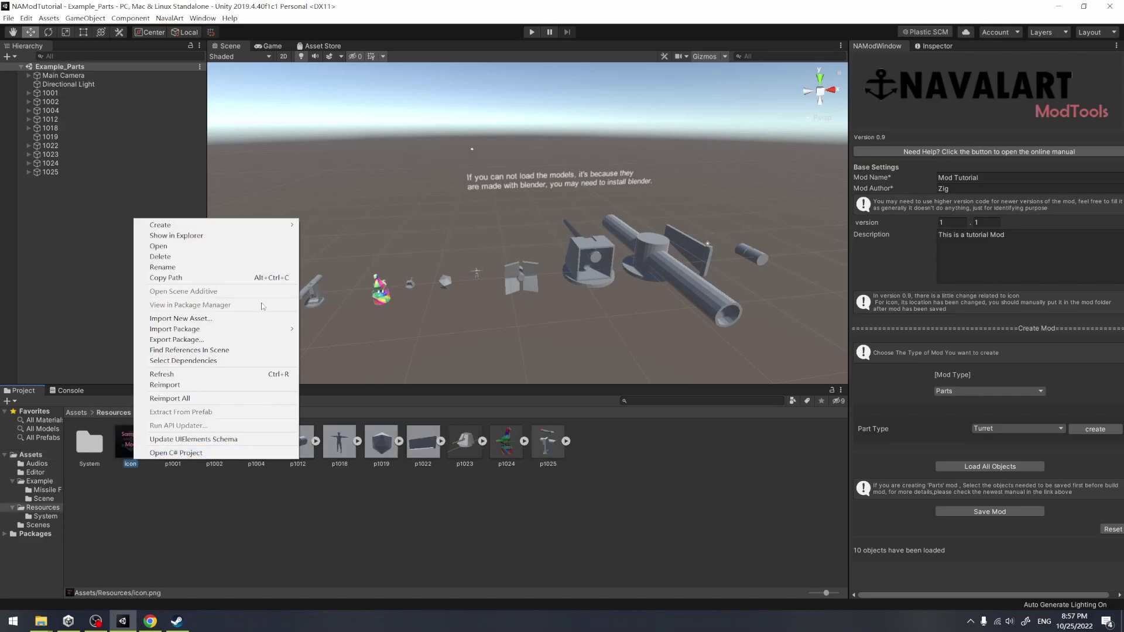
left_click(175, 238)
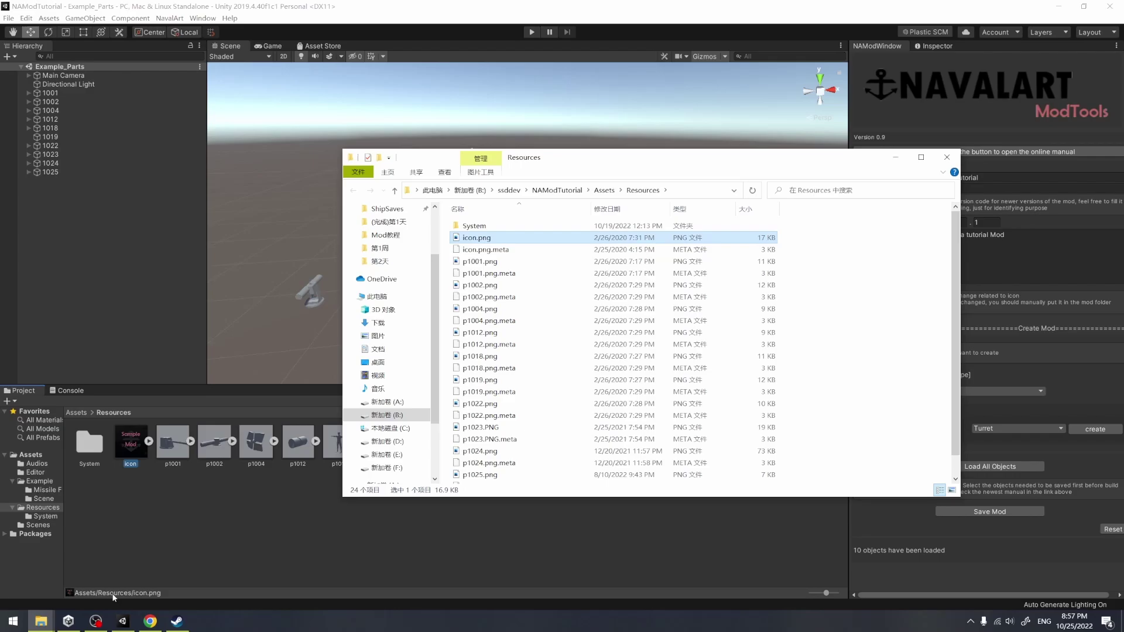
Step: Copy icon.png from the Resources folder into the Mod Tutorial folder
mouse_move(41, 621)
mouse_move(204, 583)
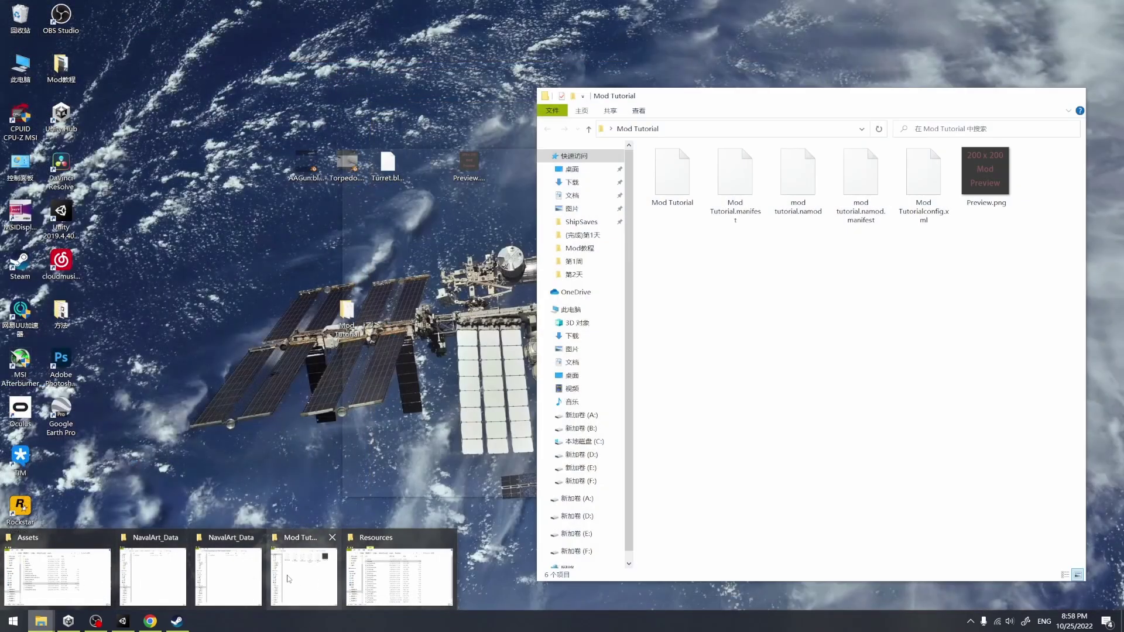
left_click(288, 580)
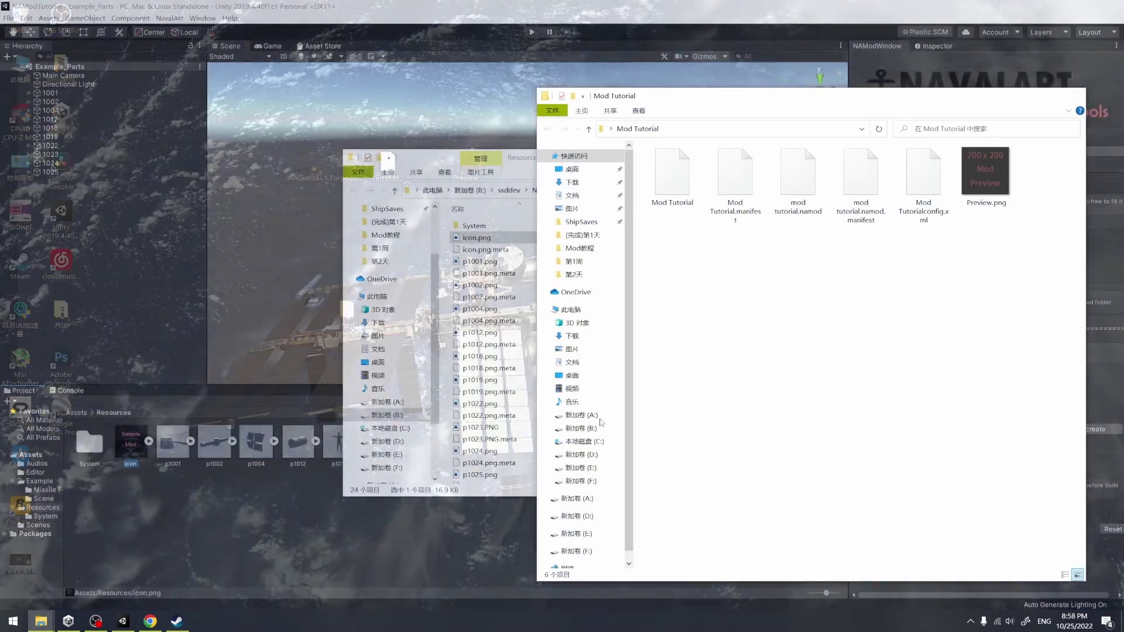
key("ctrl+v")
left_click_drag(891, 287, 939, 339)
Step: Replace Preview.png in the Mod Tutorial folder by deleting it and renaming icon.png to Preview.png, and close the Resources window
left_click(993, 177)
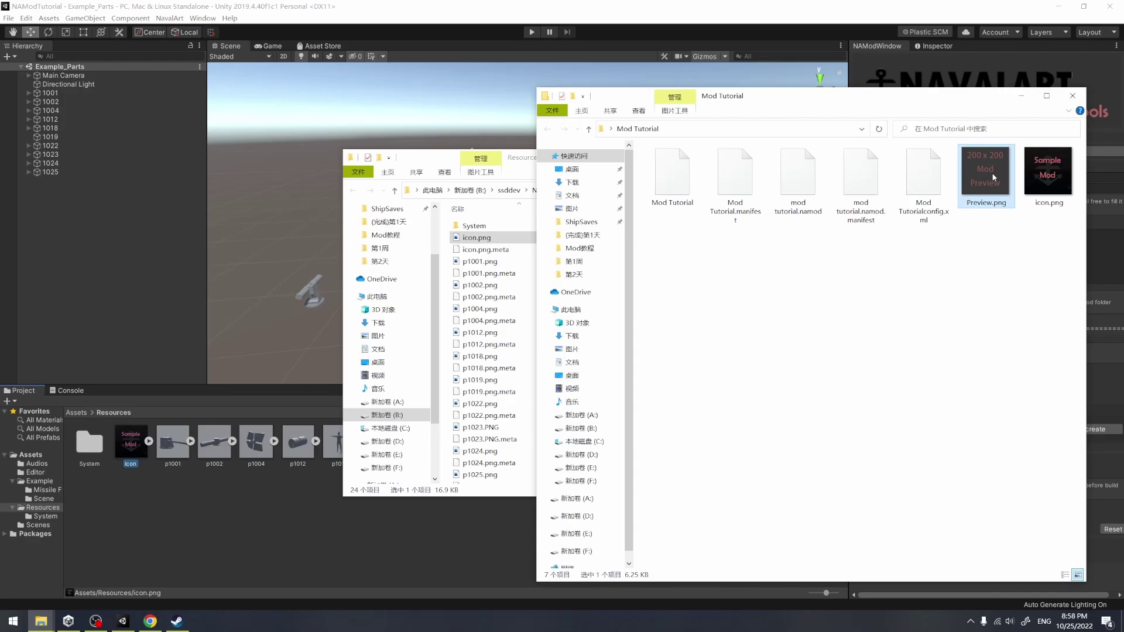
key("Delete")
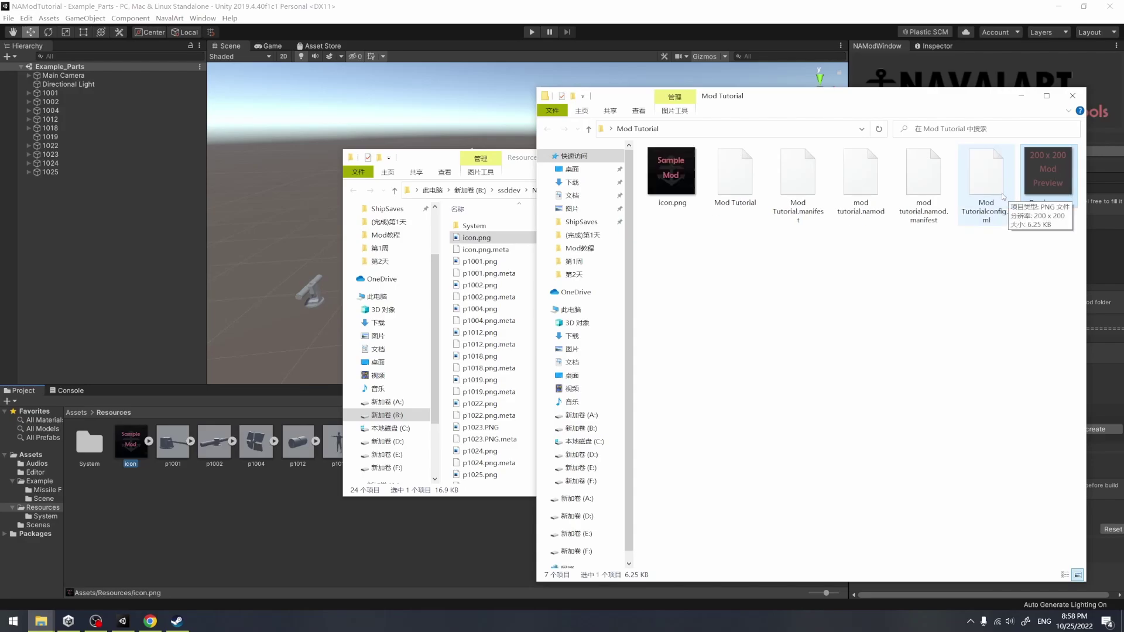
key("F2")
type("Preview")
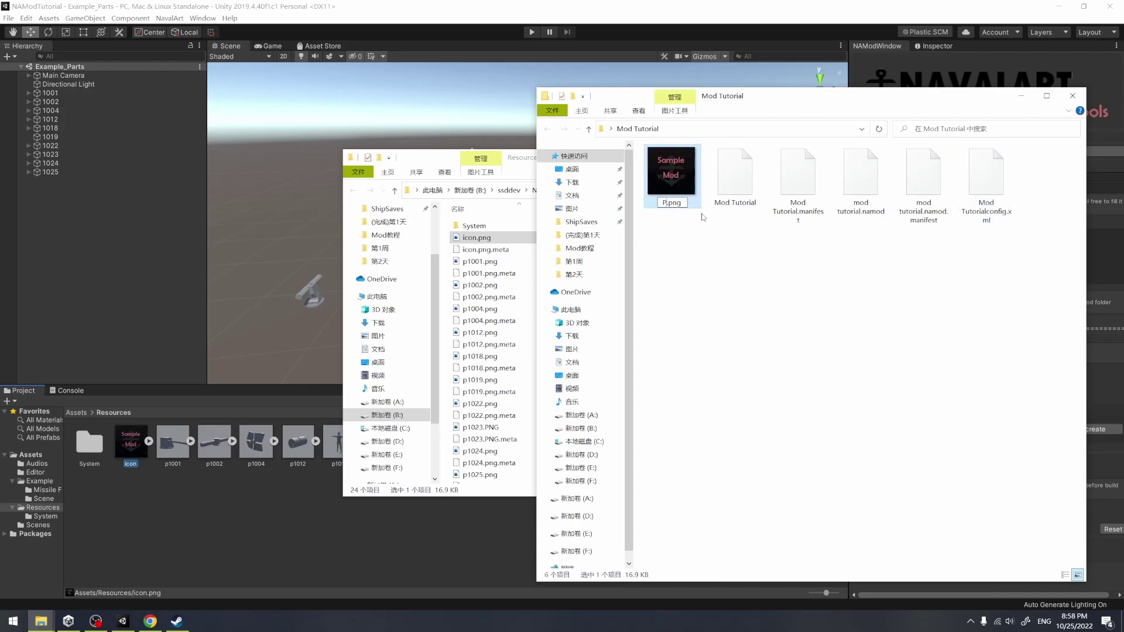
key("Return")
left_click(523, 161)
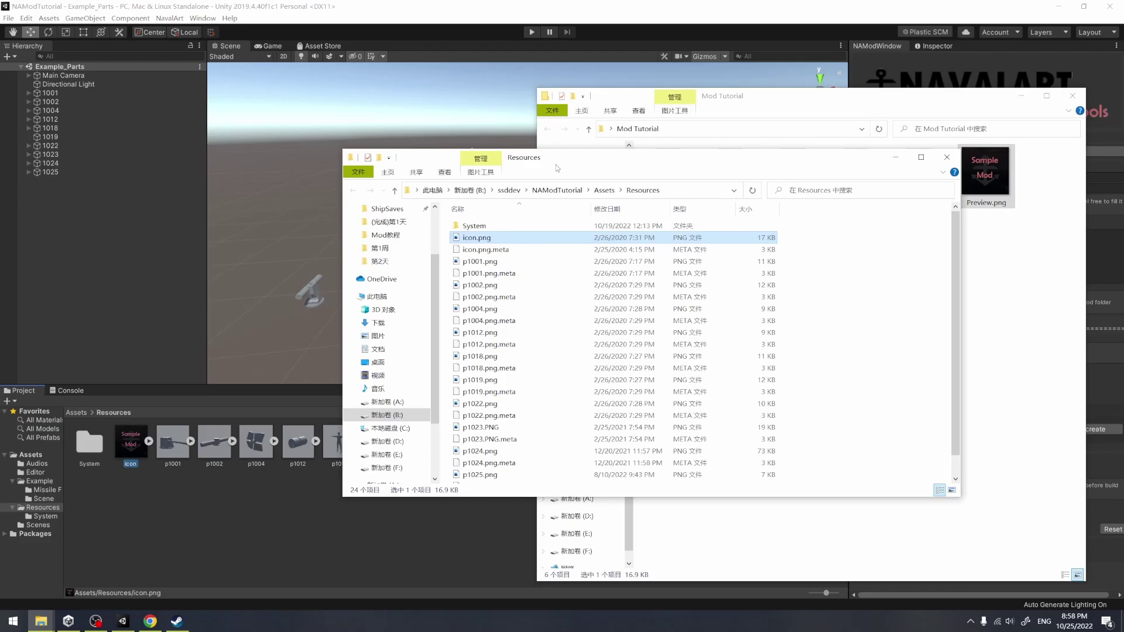
left_click(946, 157)
left_click(1057, 337)
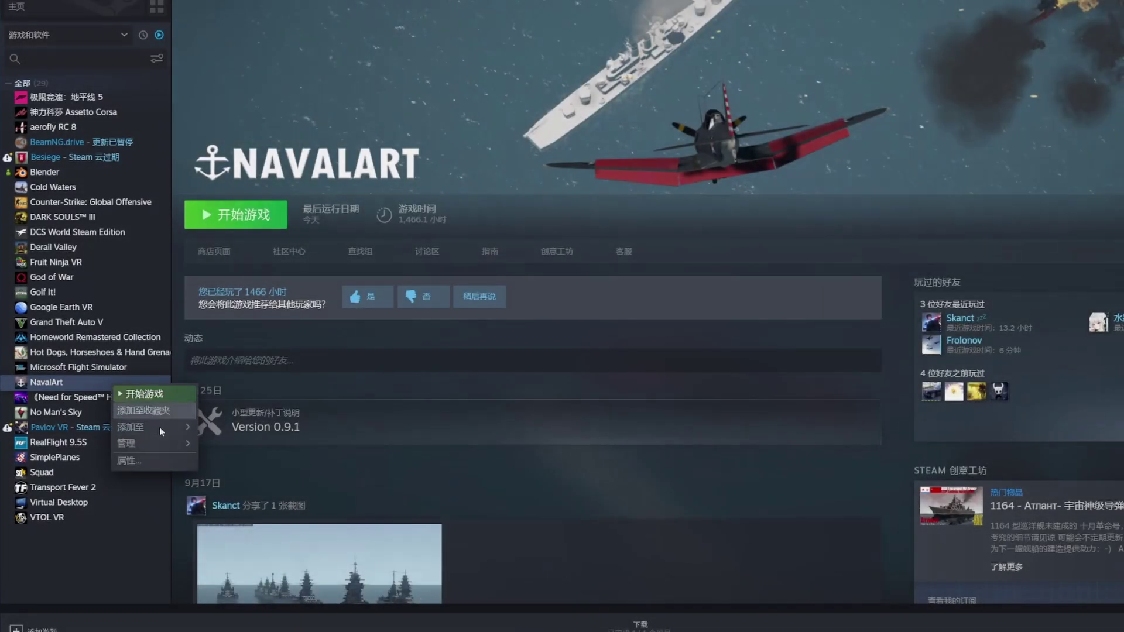
Step: Open NavalArt's local installation folder from its Steam properties and go into the NavalArt_Data folder
left_click(159, 426)
left_click(509, 288)
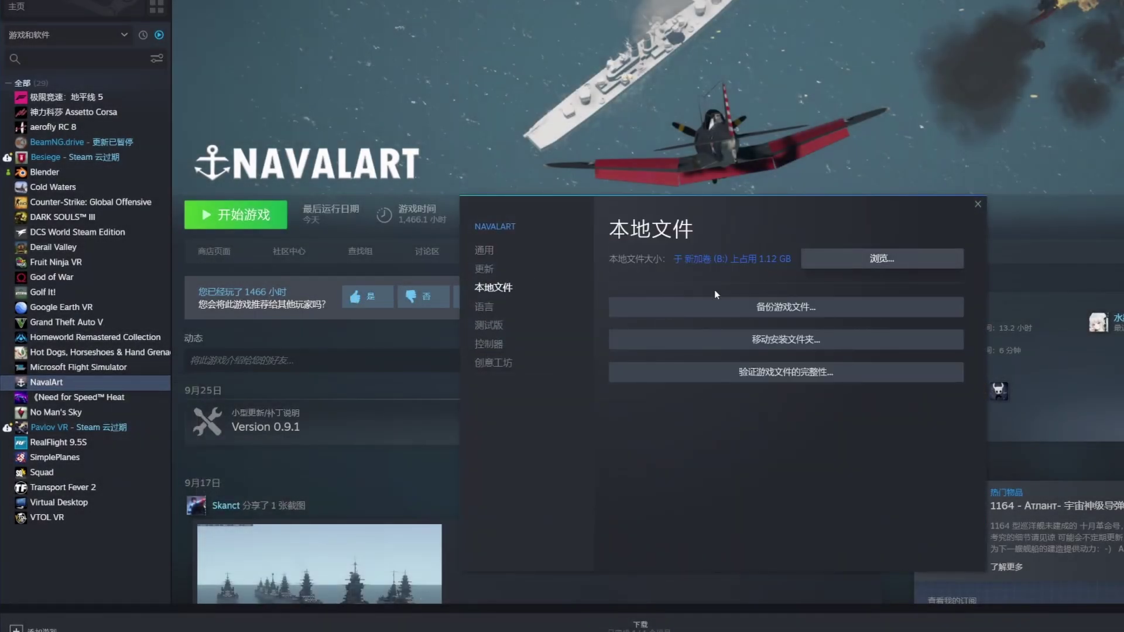
left_click(913, 259)
double_click(774, 157)
left_click_drag(761, 65, 557, 55)
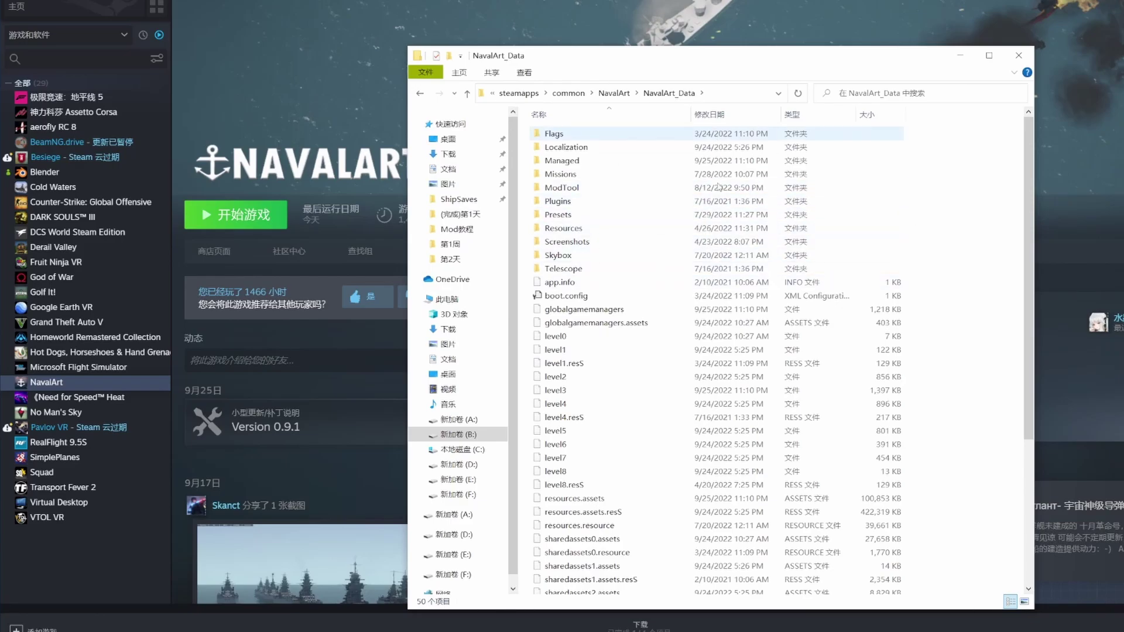
Step: Create a new folder named Mods inside NavalArt_Data
right_click(922, 178)
mouse_move(842, 359)
left_click(930, 370)
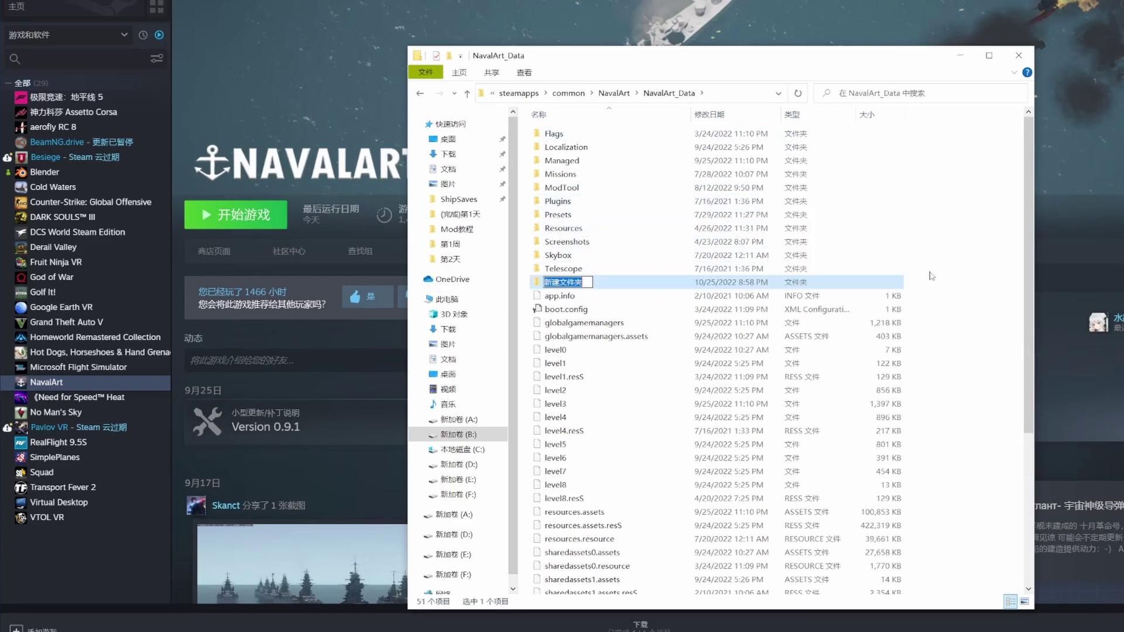
type("Mods")
key("Return")
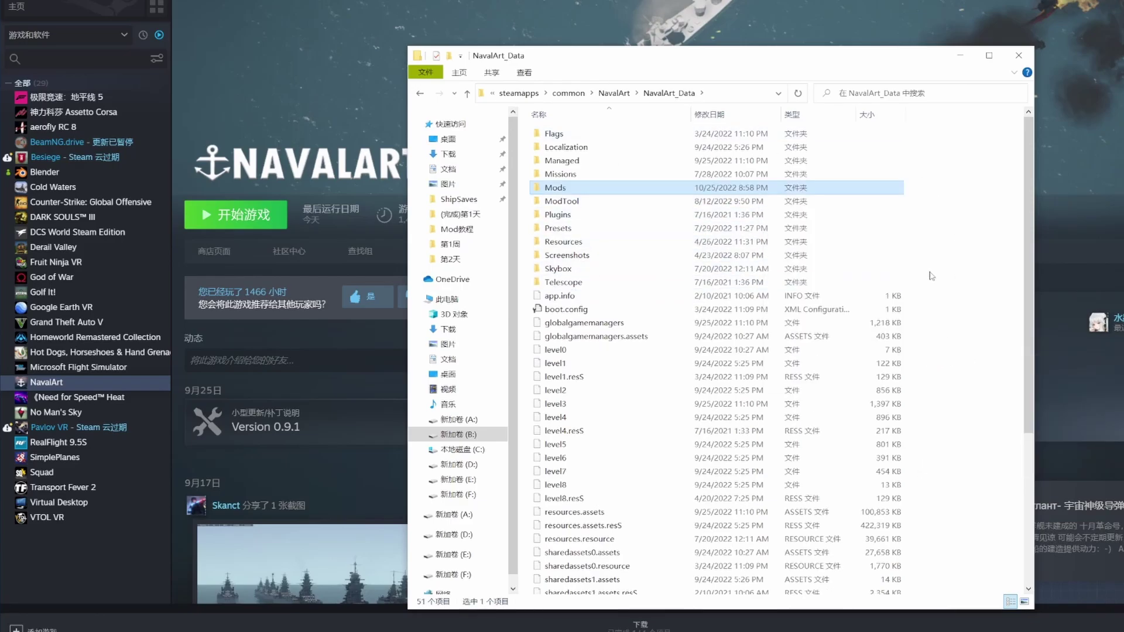
Step: Copy the Mod Tutorial folder from the desktop into the new Mods folder
double_click(833, 189)
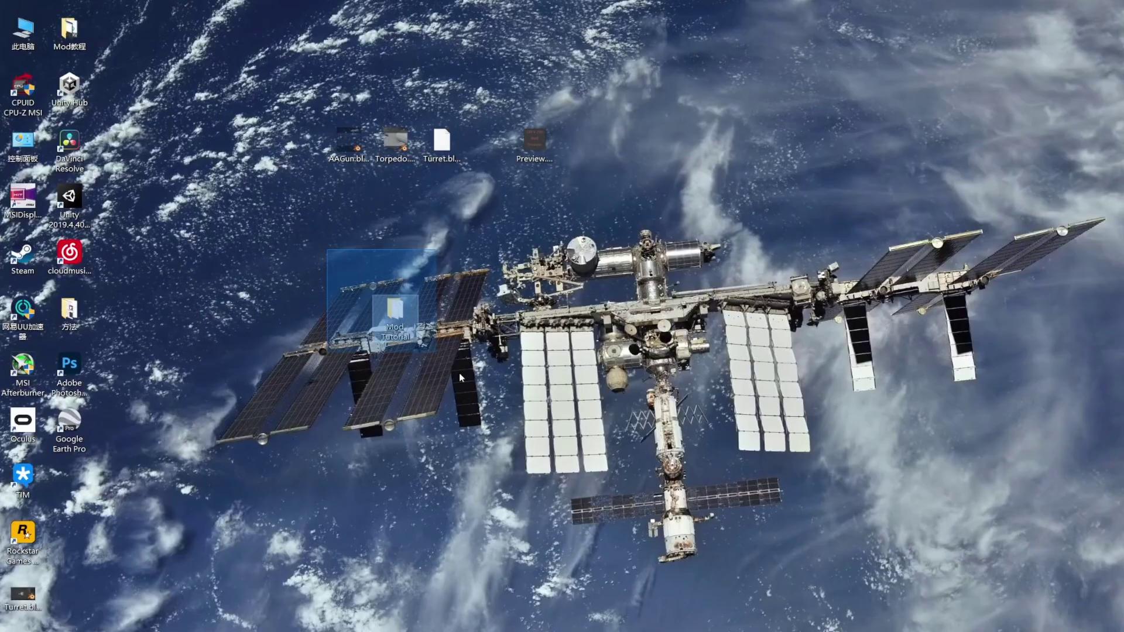
left_click(329, 618)
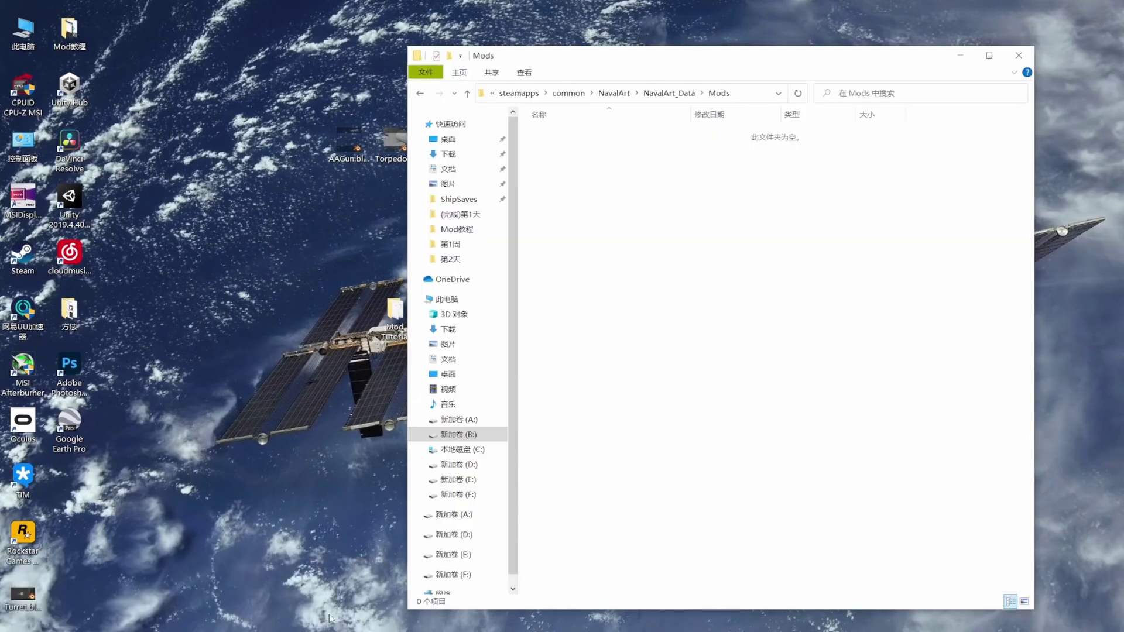
key("ctrl+v")
Step: Switch to Steam and launch NavalArt
mouse_move(202, 625)
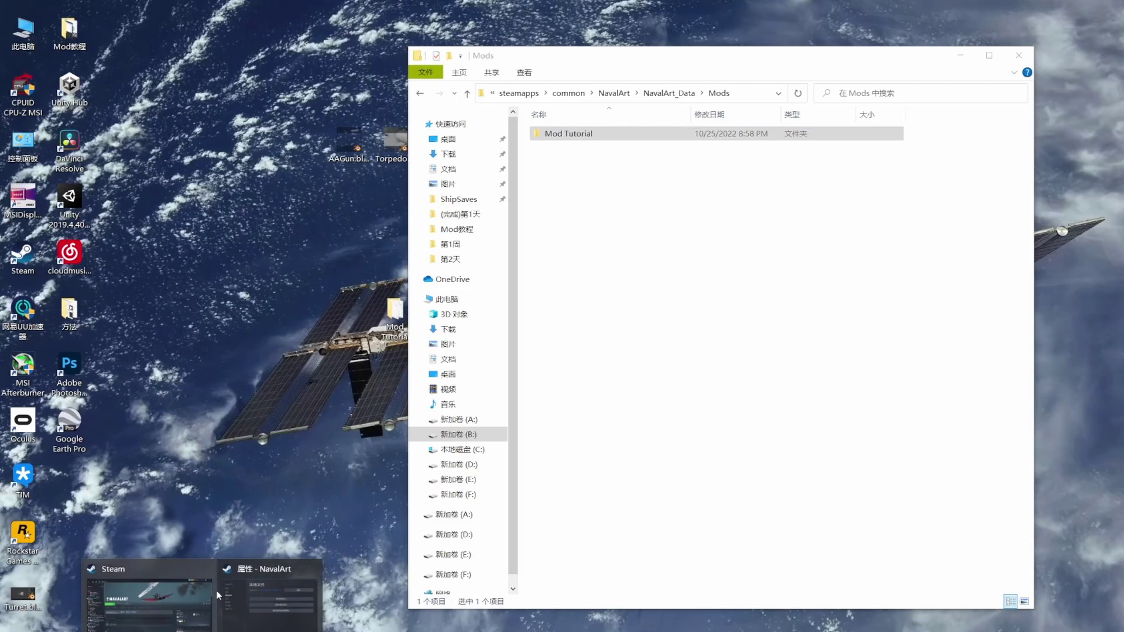
left_click(170, 594)
left_click(234, 214)
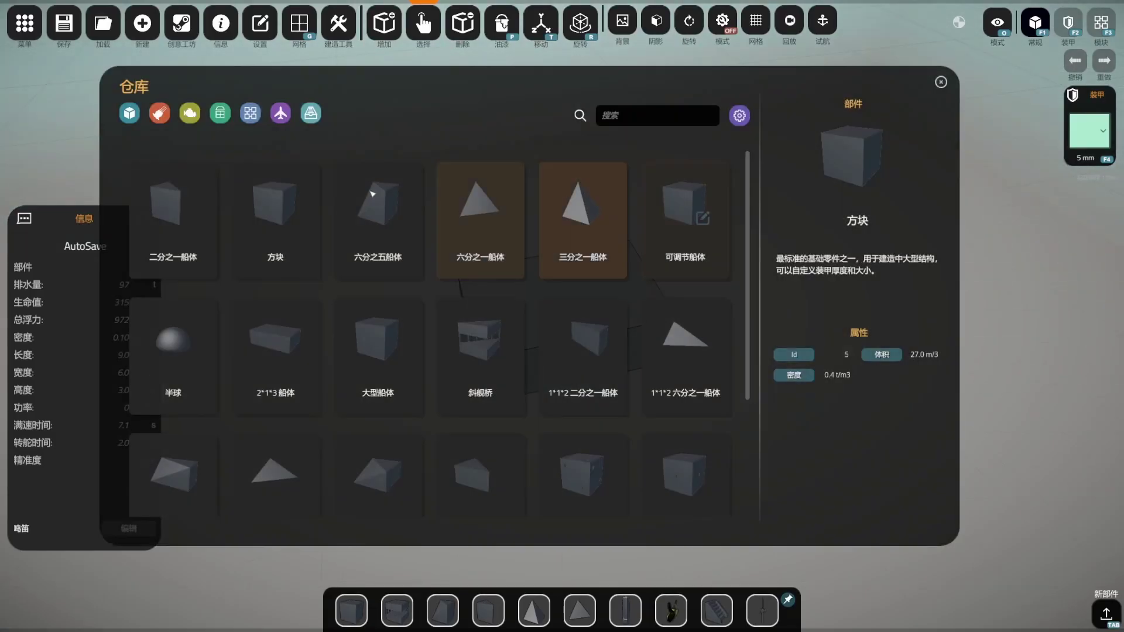
Step: Choose the modded Sample Turret from the weapons category of the parts warehouse and place it on the hull block
left_click(159, 112)
scroll(751, 462, "down", 10)
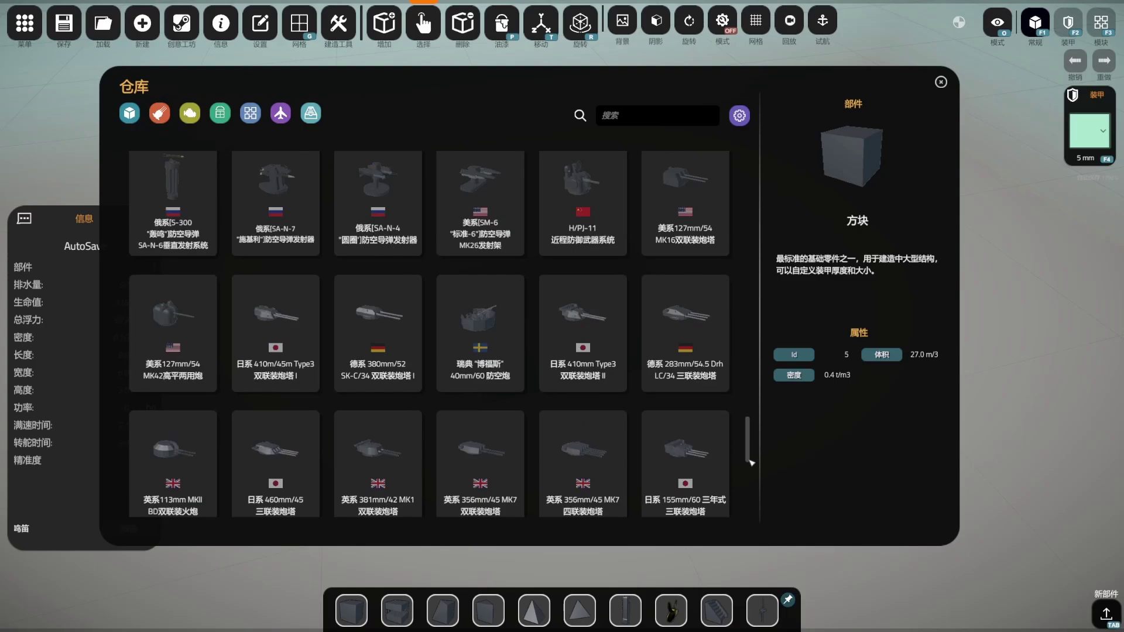
scroll(751, 462, "down", 5)
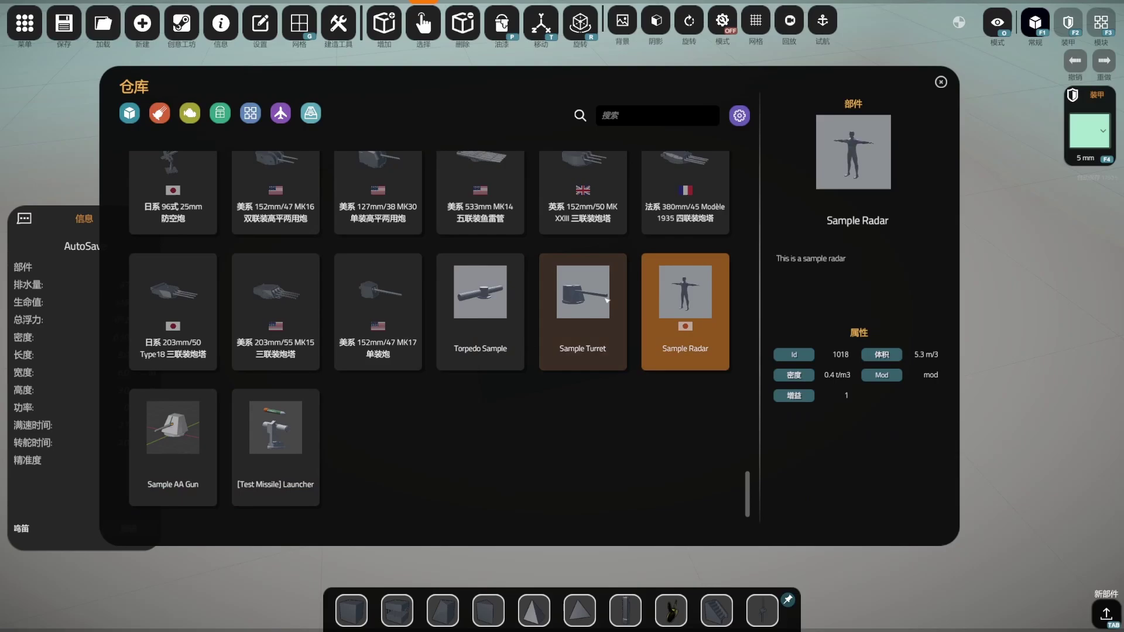
left_click(585, 301)
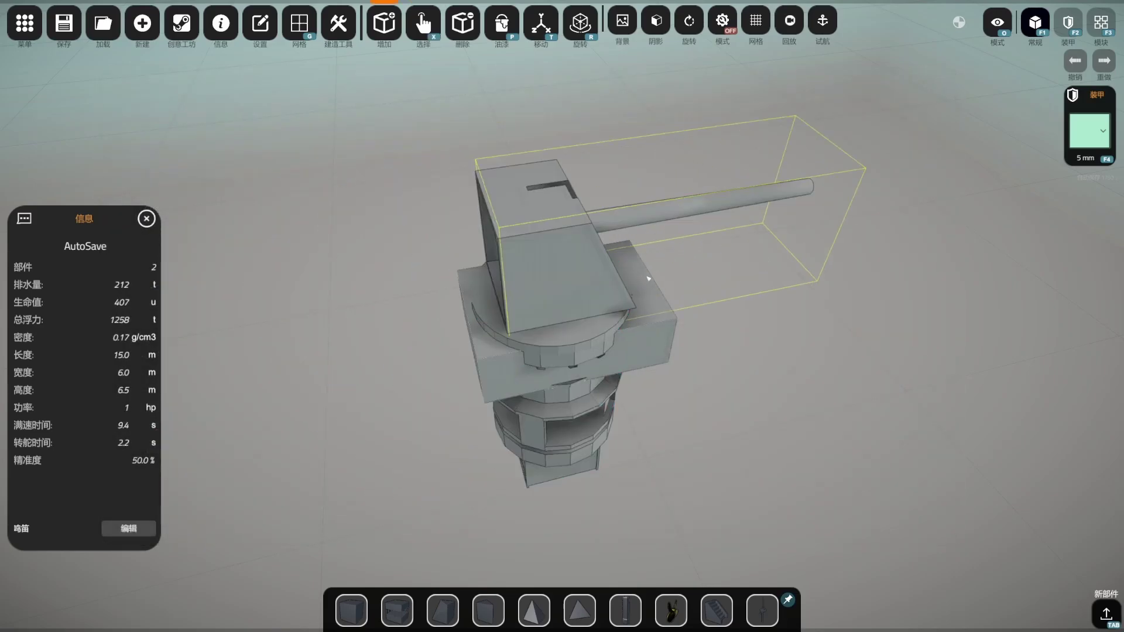
left_click(649, 278)
right_click_drag(531, 293, 720, 192)
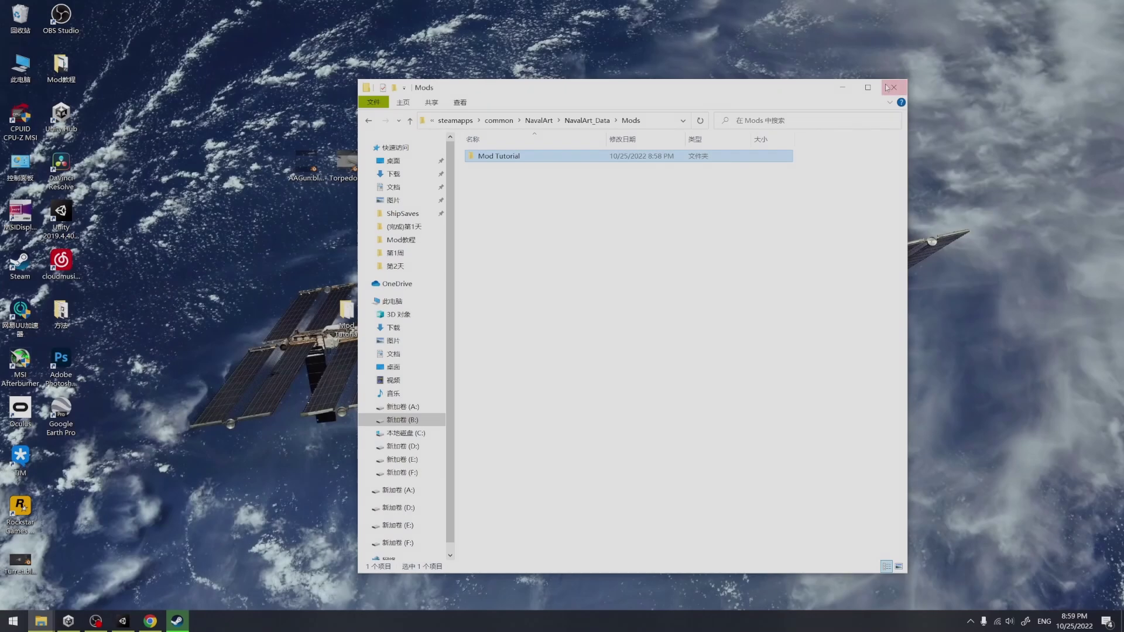
Step: Switch back to Unity, select the 1001 turret object, frame it in the scene and show its properties in the Inspector
key("super+d")
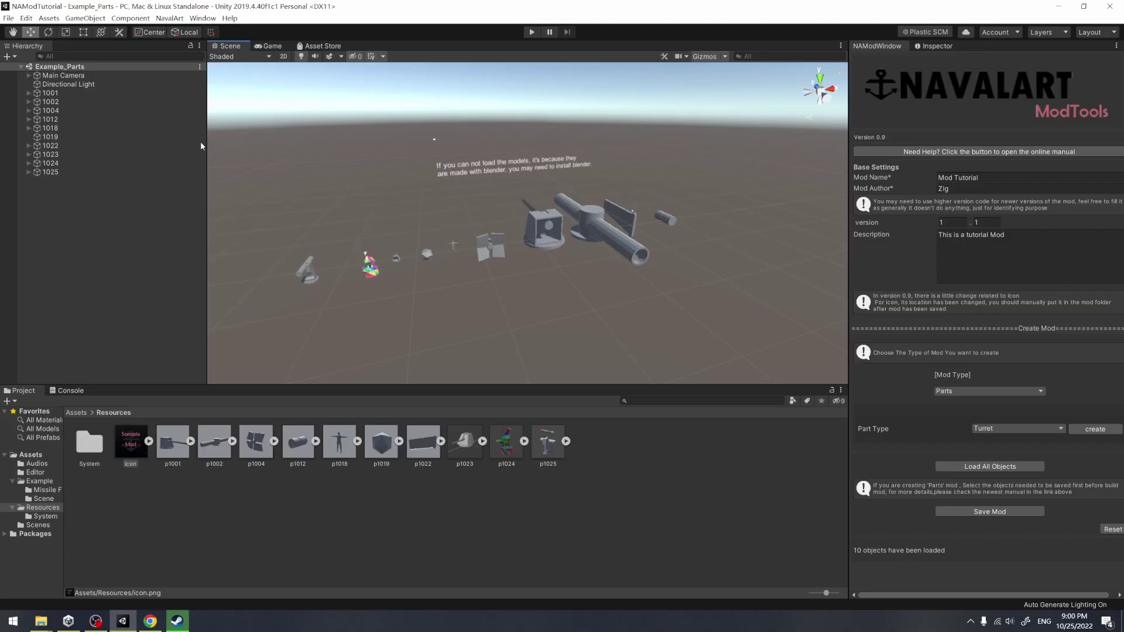
left_click(546, 225)
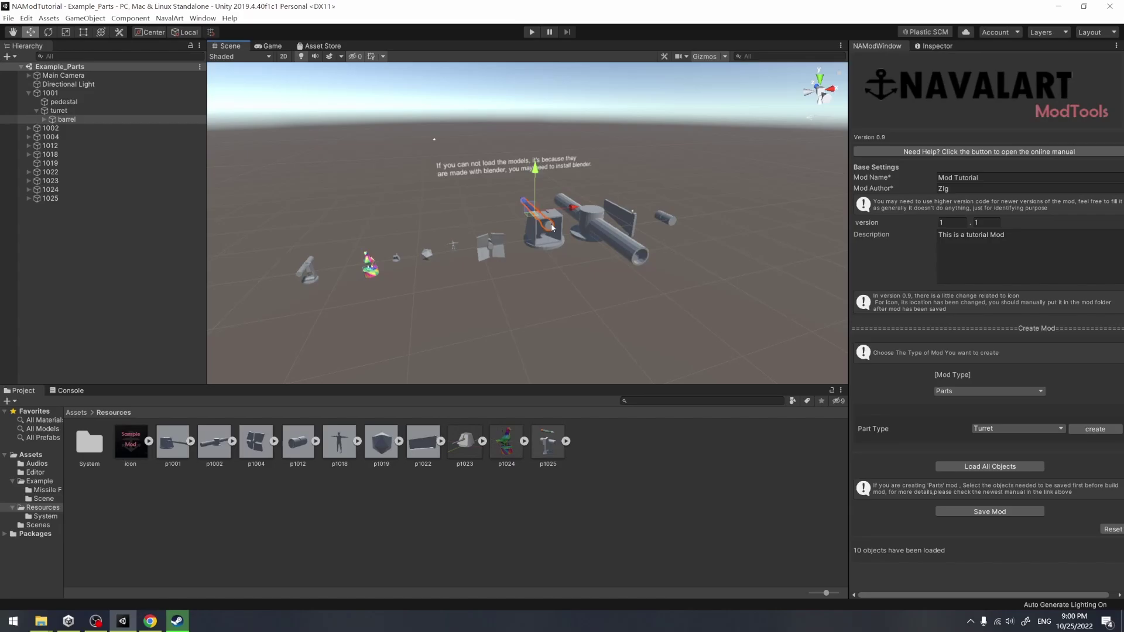
double_click(100, 94)
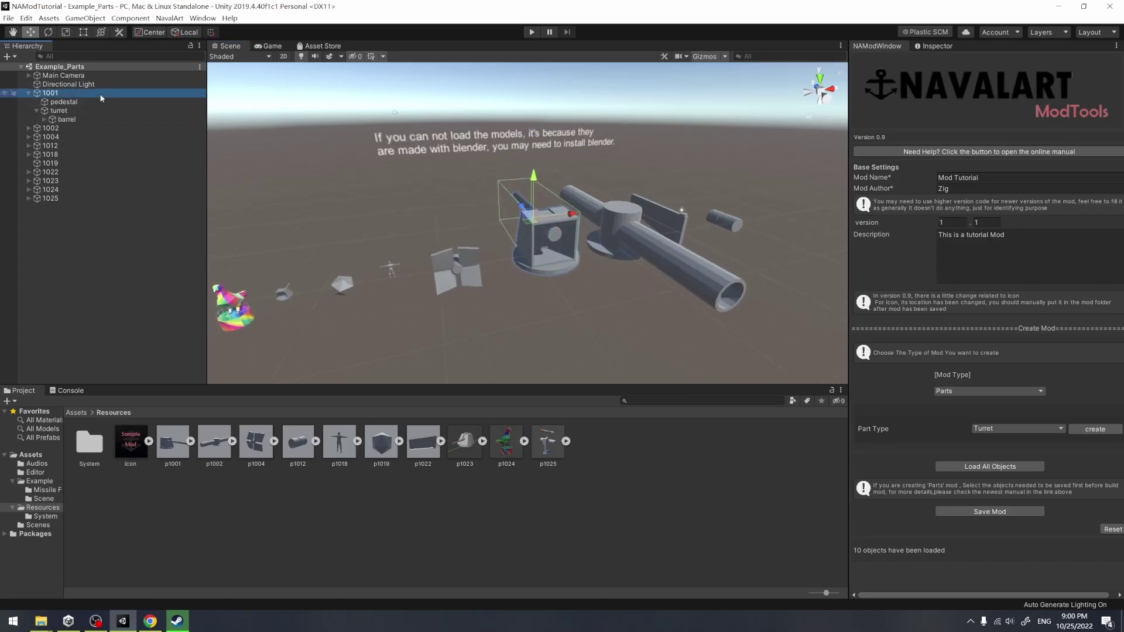
right_click_drag(469, 205, 755, 138)
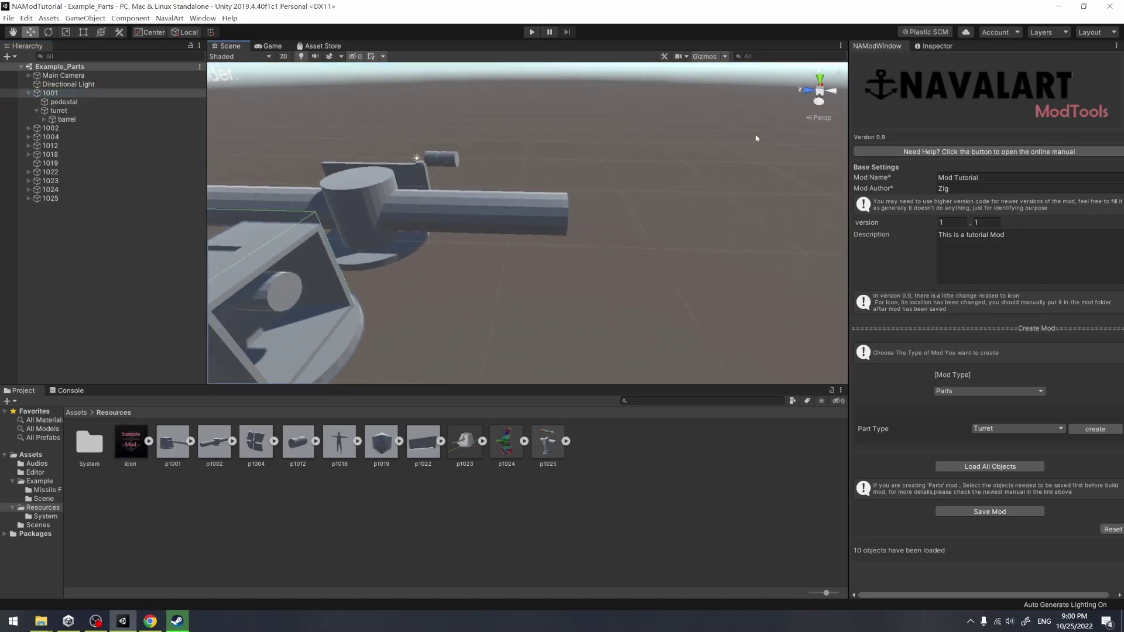
left_click(936, 47)
right_click_drag(629, 208, 648, 188)
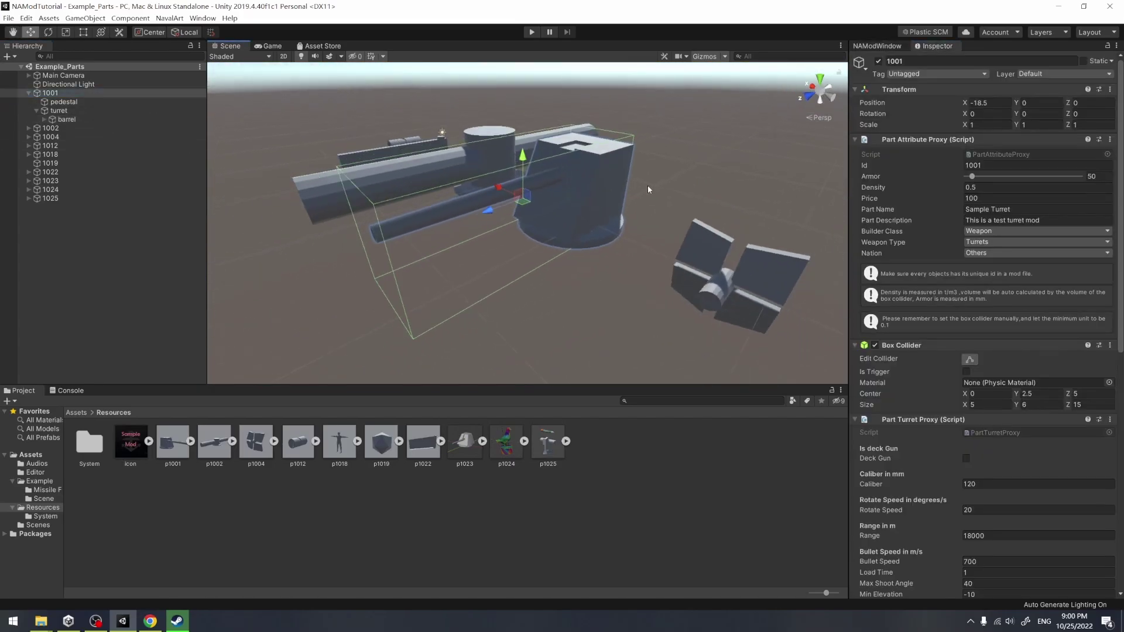
right_click_drag(470, 191, 505, 187)
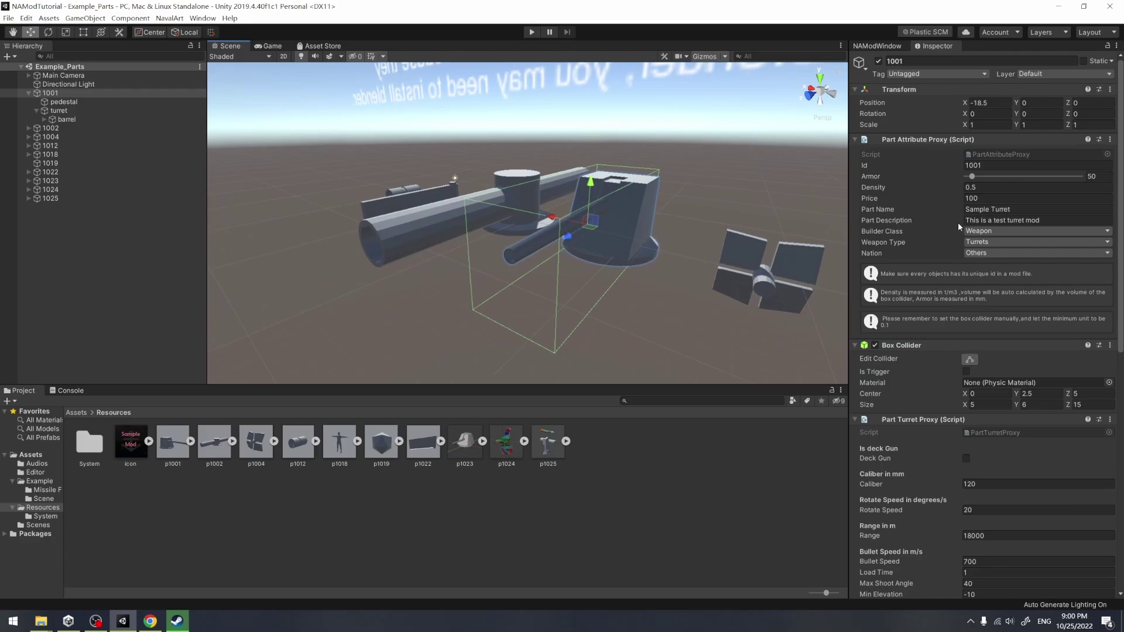
Step: Change the turret's Part Description to "This is a test turret mod changed Description"
left_click(1024, 209)
left_click(1021, 209)
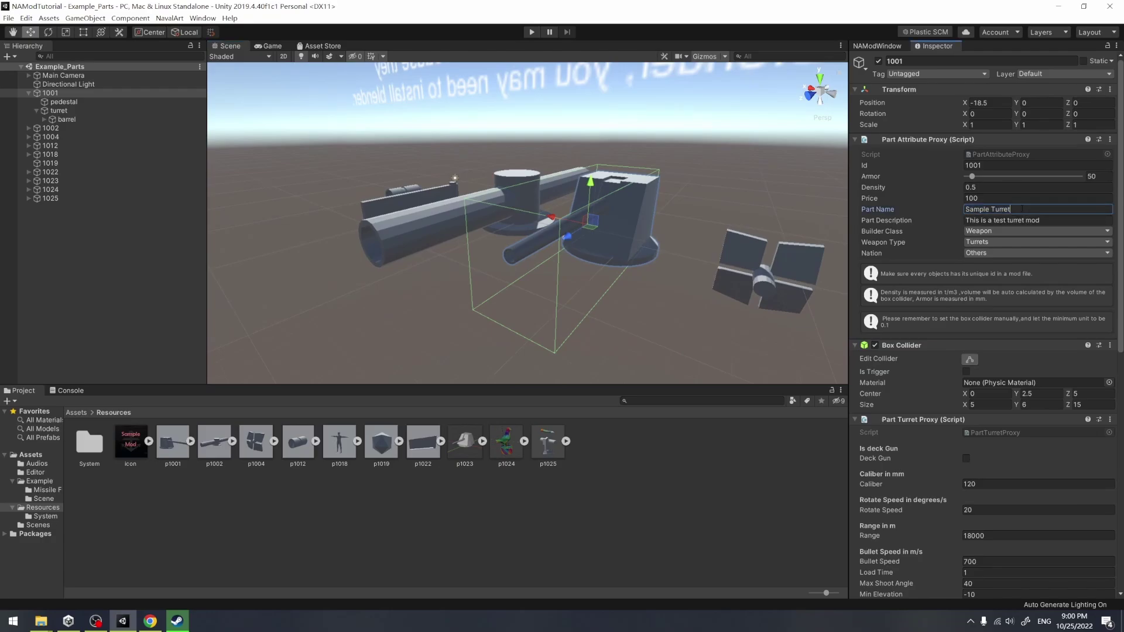
left_click(1049, 221)
left_click(1051, 221)
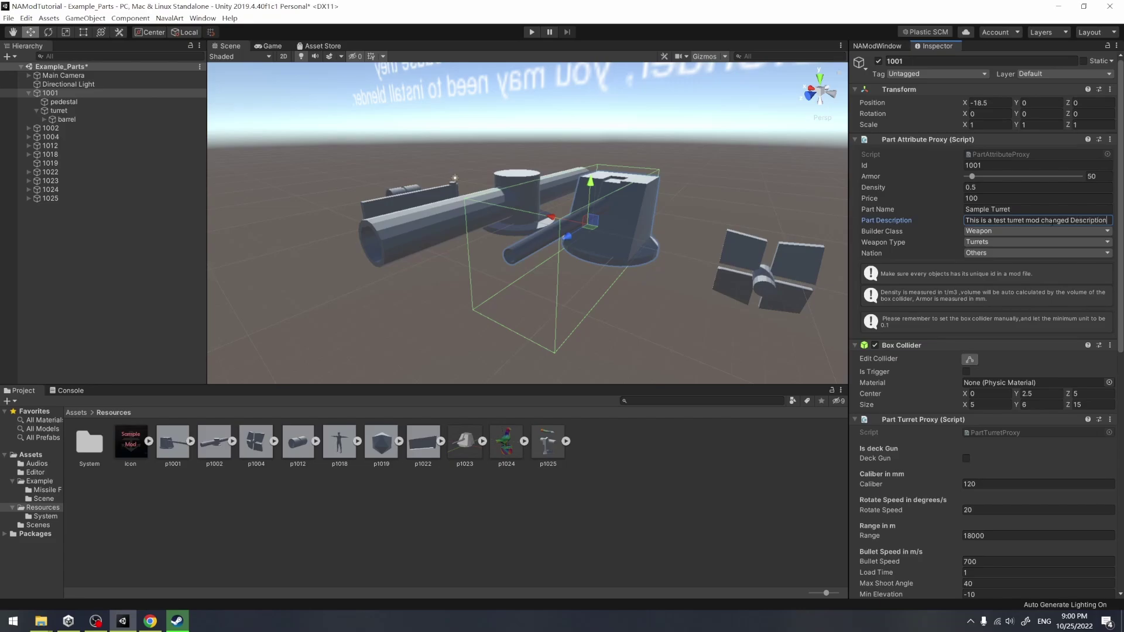
Step: Enable Deck Gun and Is Dp Gun for turret 1001 and set its Weapon Type to DP Guns
left_click_drag(1122, 247, 1123, 318)
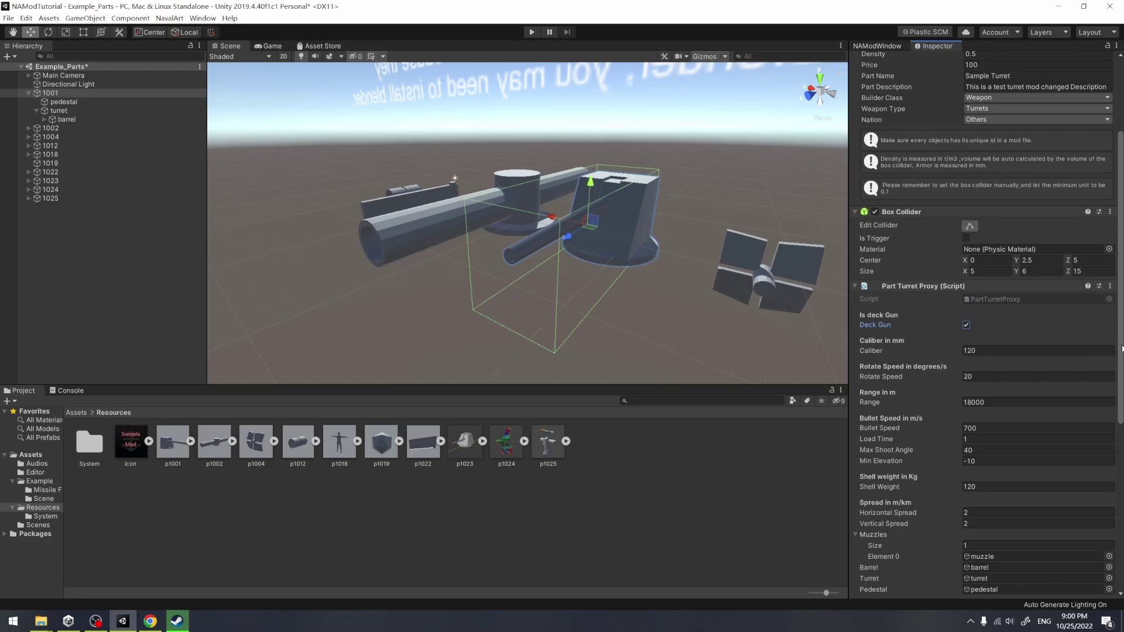
scroll(960, 455, "down", 10)
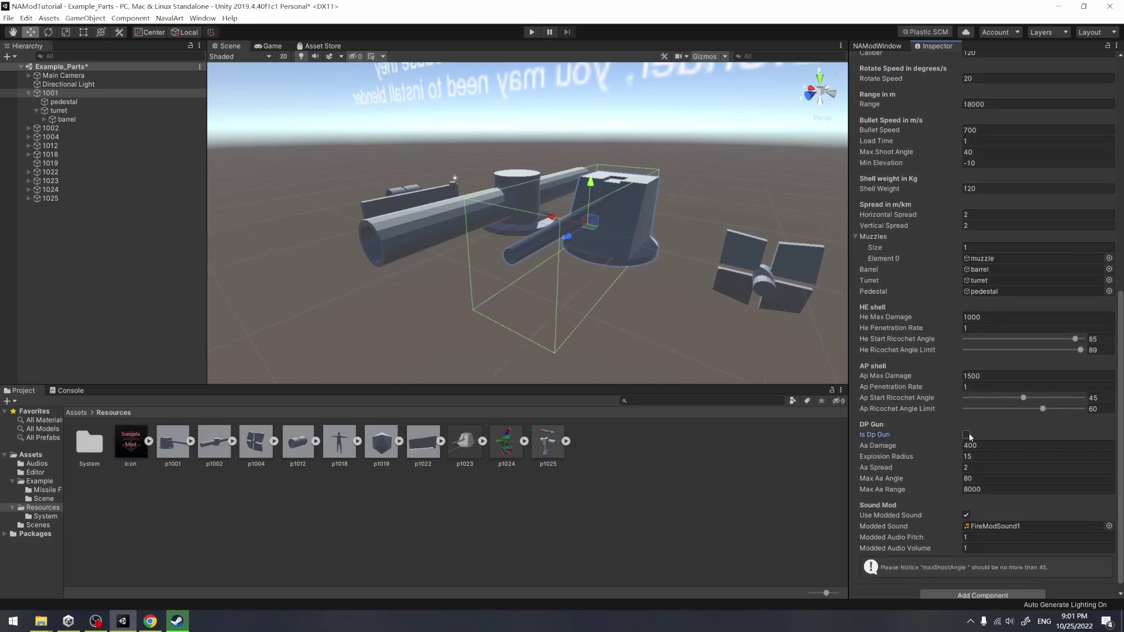
scroll(983, 322, "up", 14)
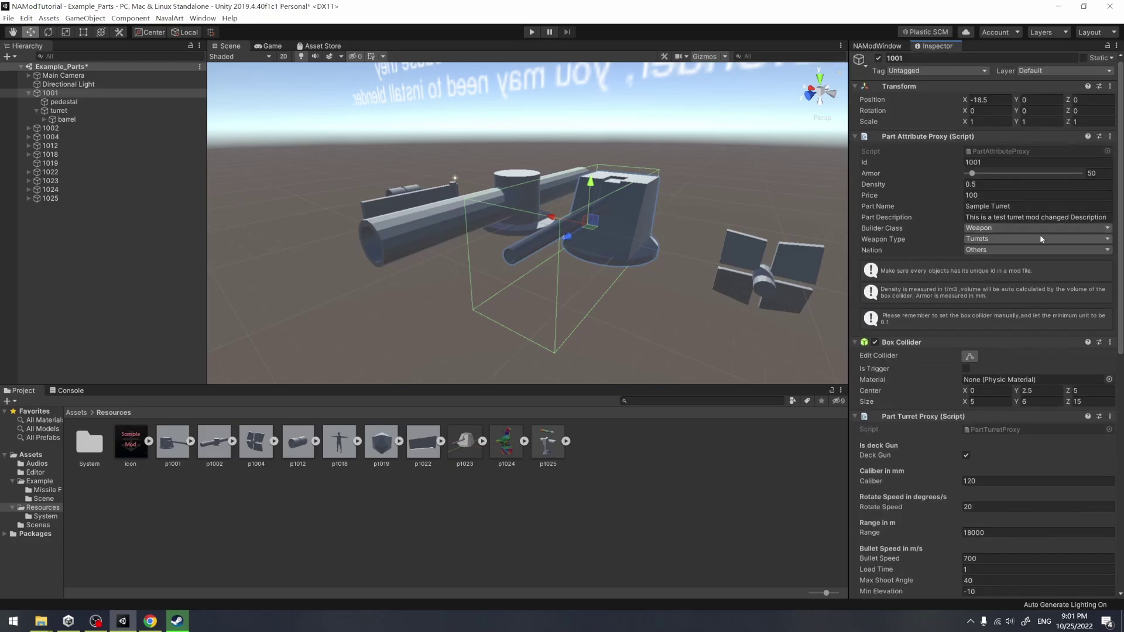
left_click(994, 237)
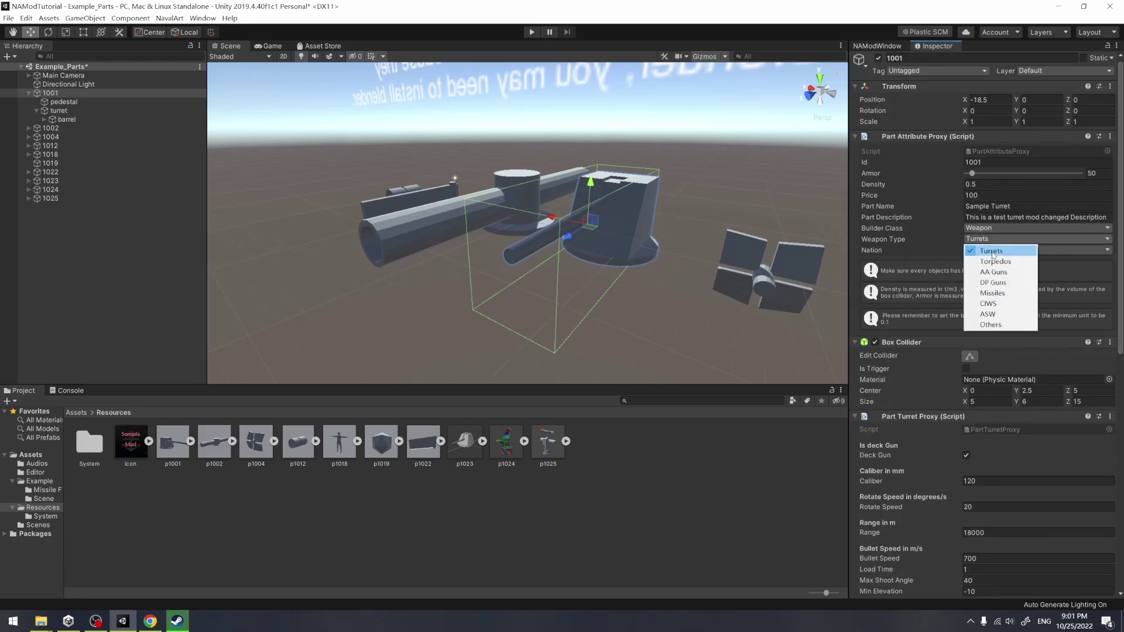
left_click(993, 282)
Step: Set the turret's Load Time to 0.2
scroll(1121, 404, "down", 8)
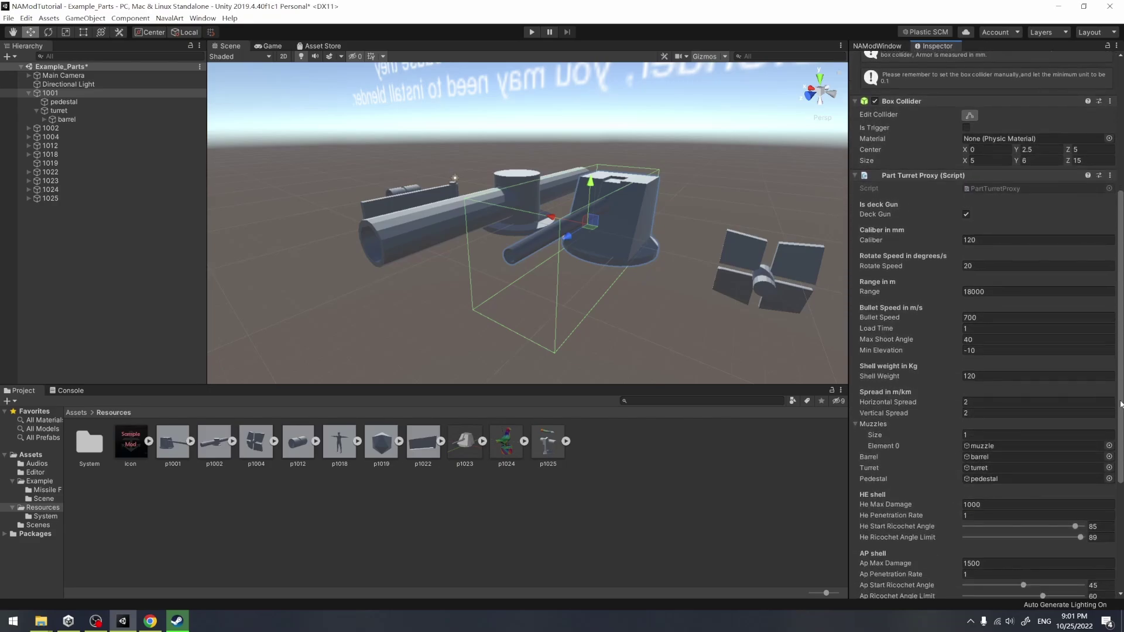
scroll(1100, 374, "down", 1)
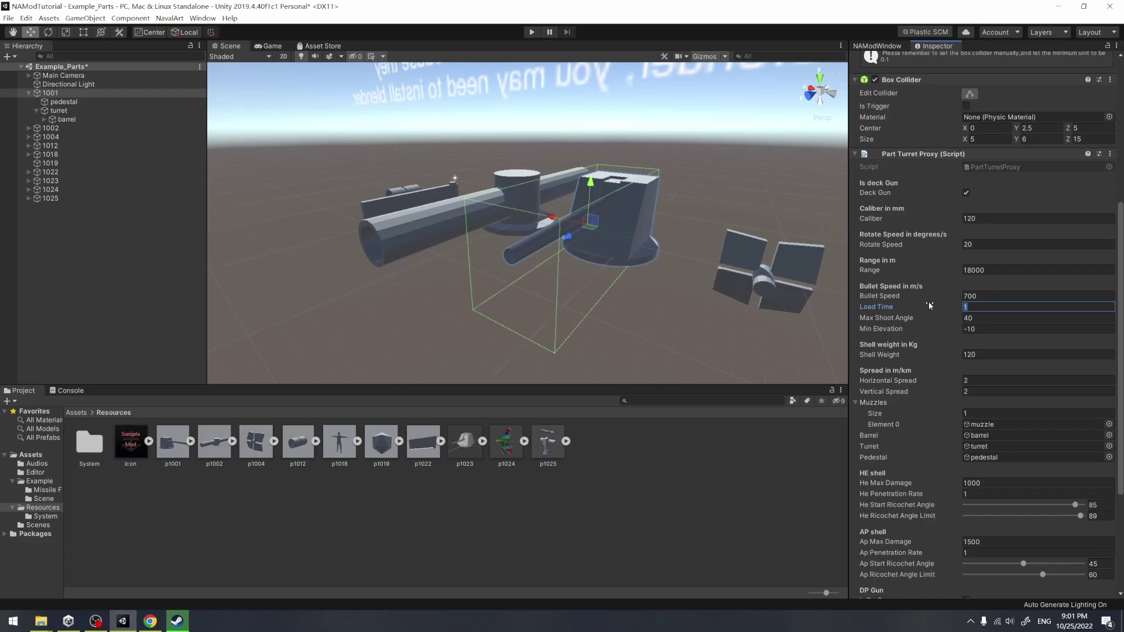
left_click_drag(1120, 366, 1120, 383)
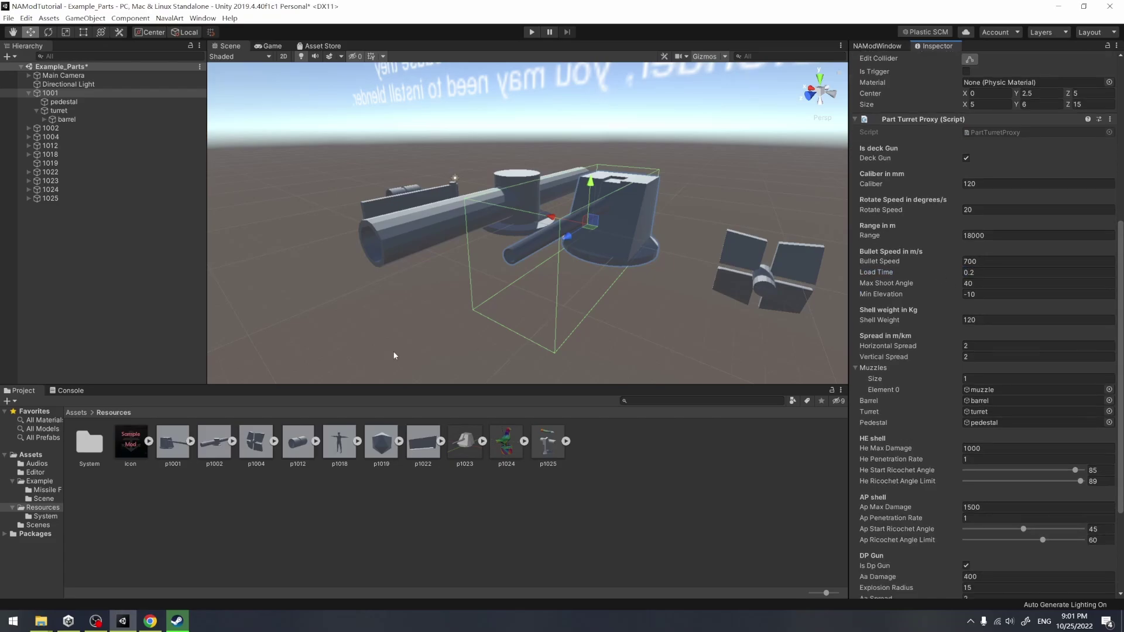
Step: Select part objects 1001 through 1025, load all objects in NAModWindow, and start saving the mod with the desktop as the browsed location
left_click(83, 239)
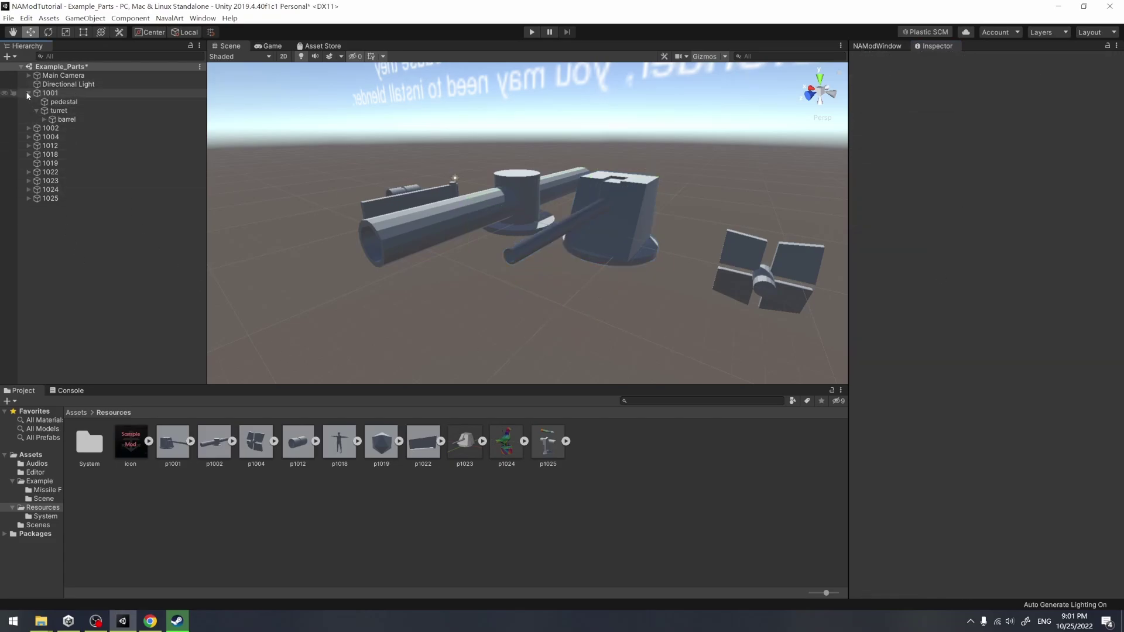
left_click(86, 93)
left_click(76, 172, "shift")
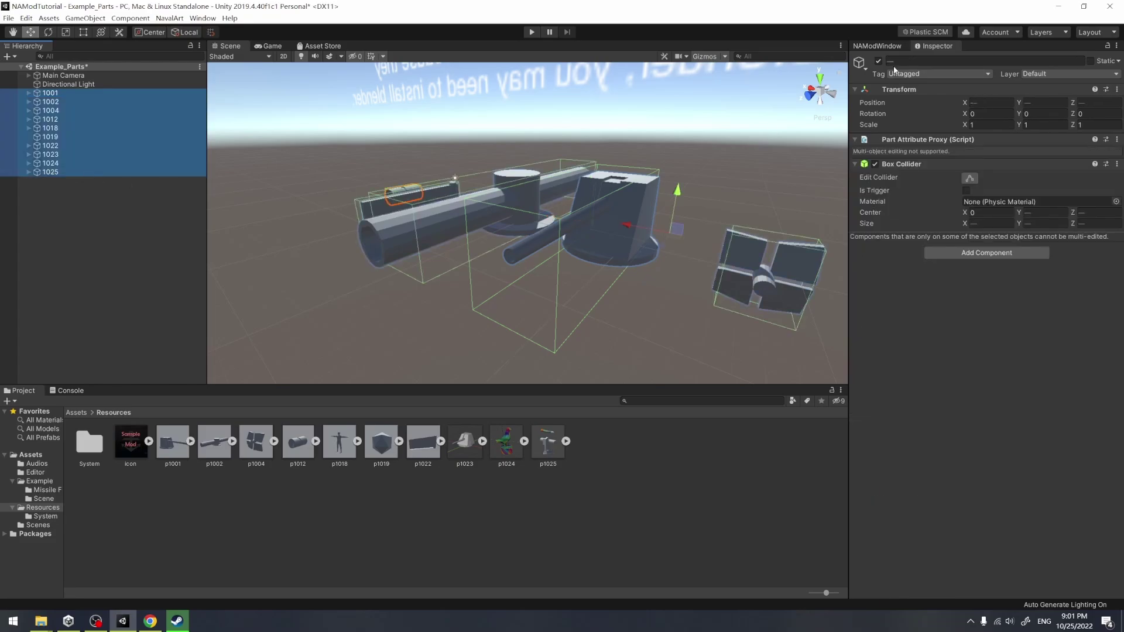
left_click(888, 47)
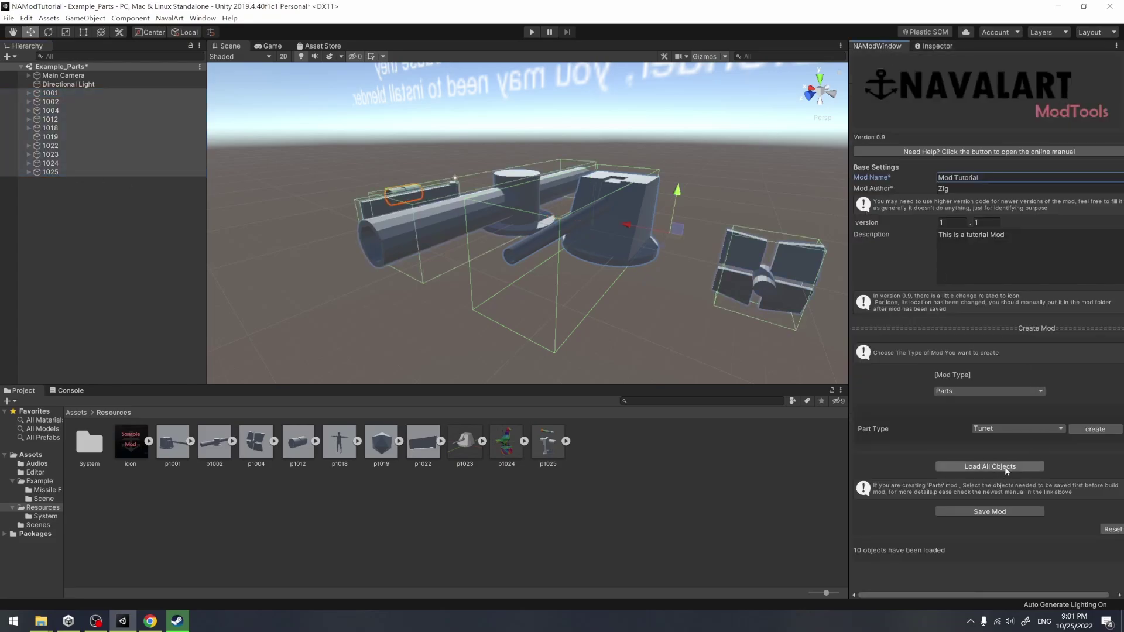
left_click(993, 511)
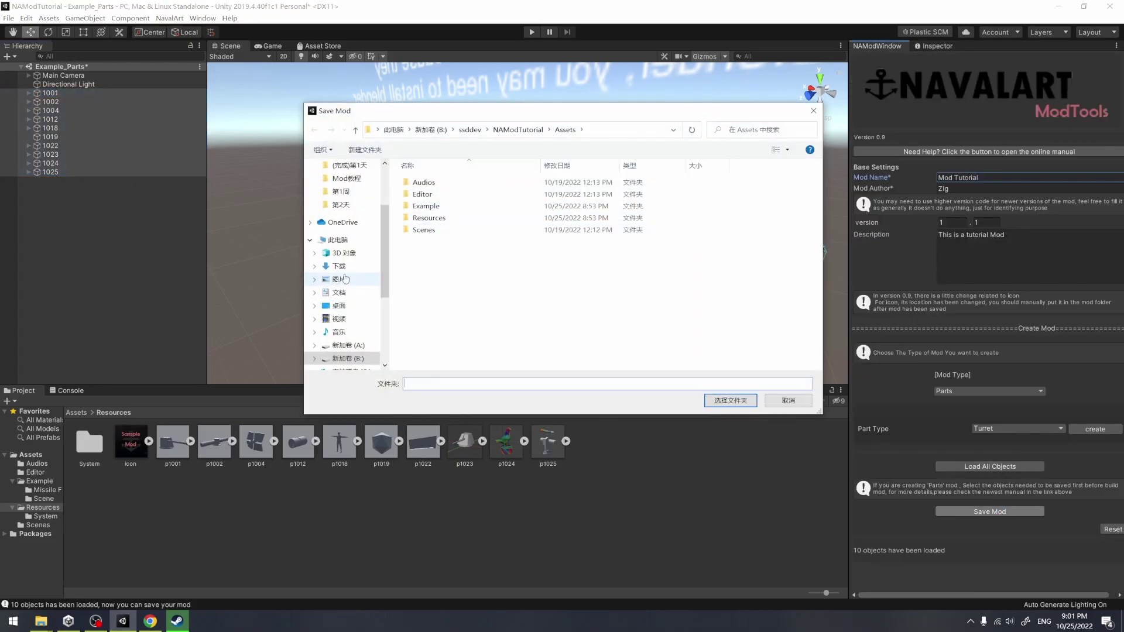
left_click(338, 305)
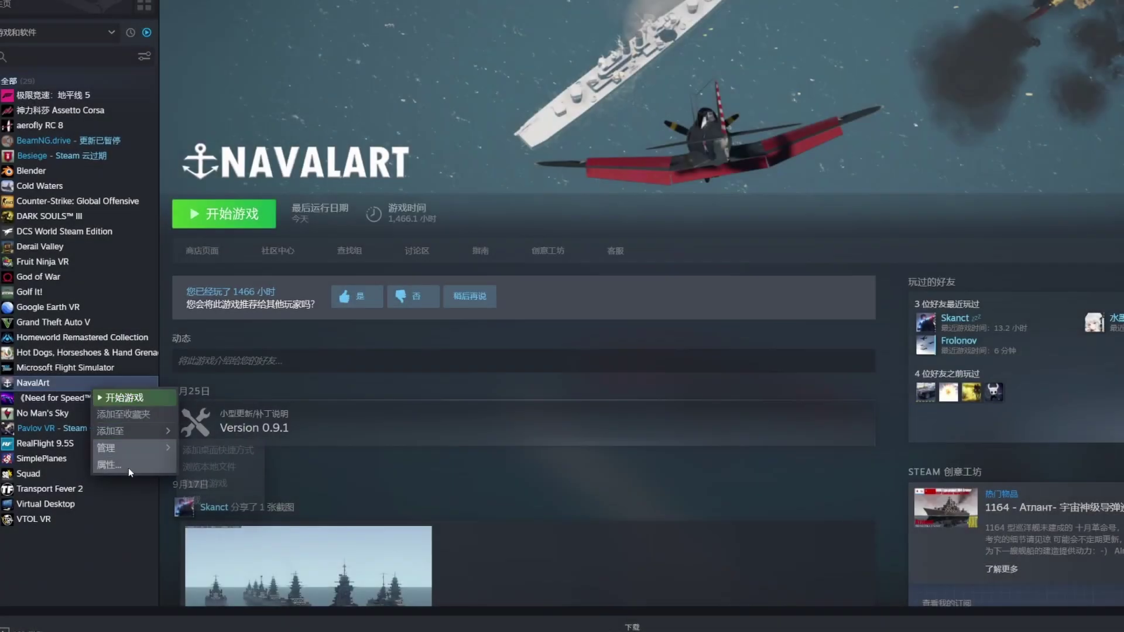
Step: Switch to Steam, open NavalArt's local files folder from the game's properties, and copy the install folder path
left_click(128, 468)
left_click(499, 298)
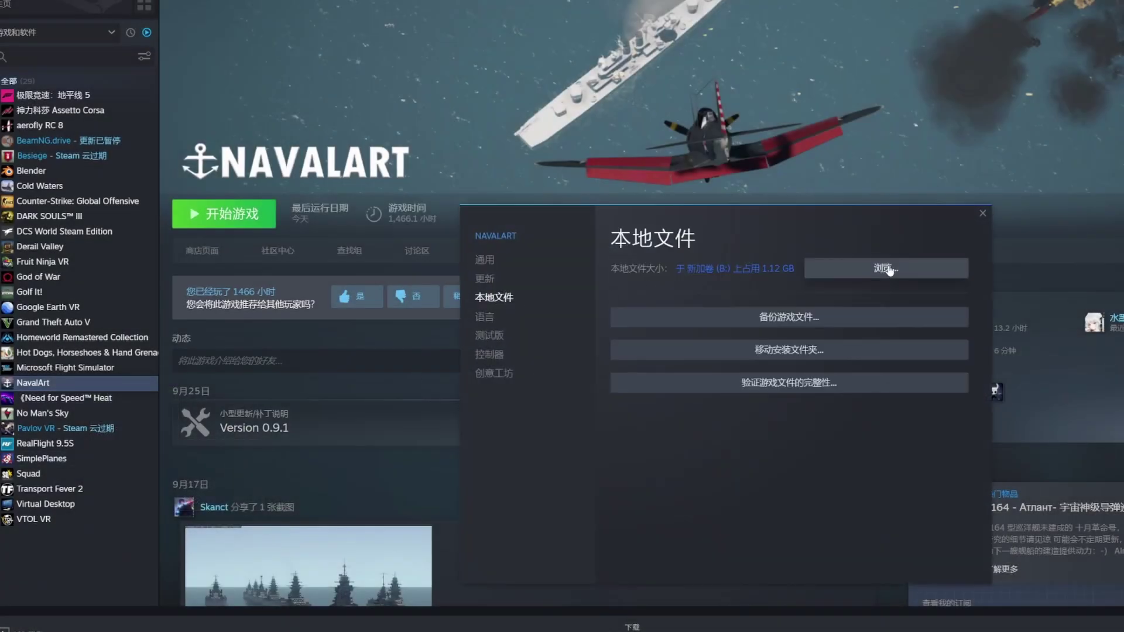
left_click(884, 269)
left_click(759, 103)
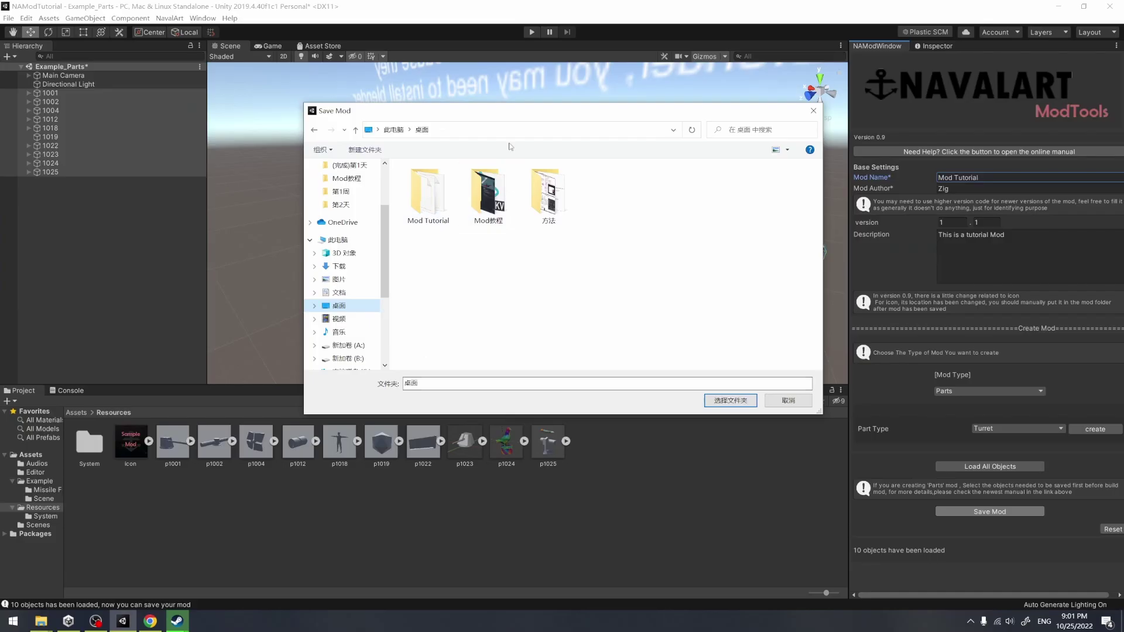
Step: In Unity, save the mod into the Mods folder inside NavalArt_Data under B:\SteamLibrary\steamapps\common\NavalArt
left_click(549, 134)
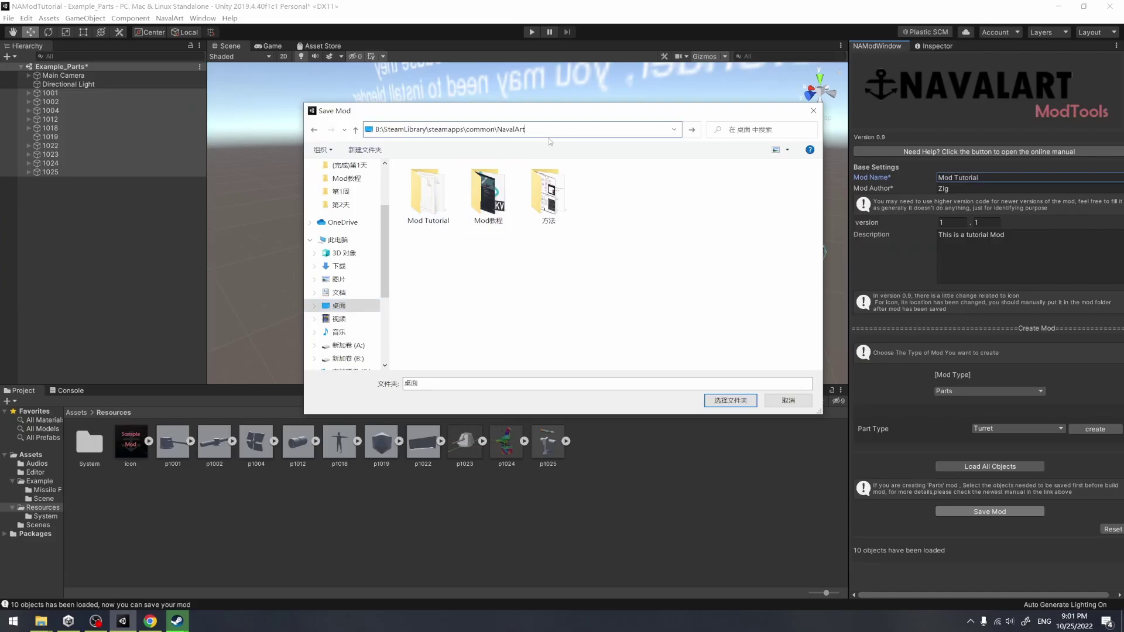
key("Return")
double_click(433, 193)
left_click(462, 232)
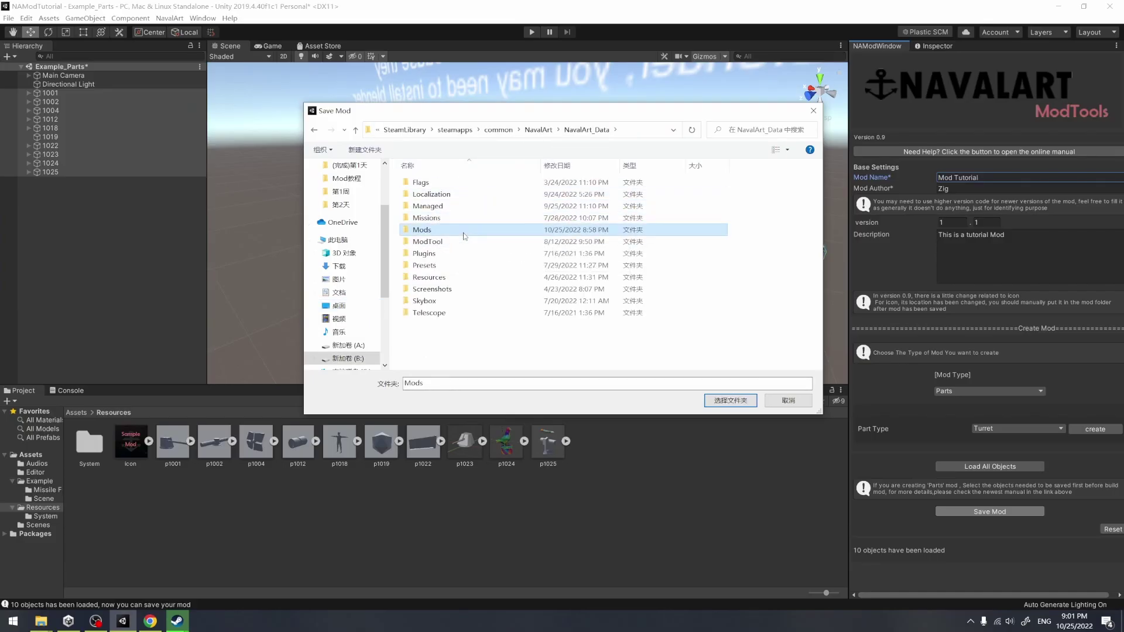
double_click(464, 231)
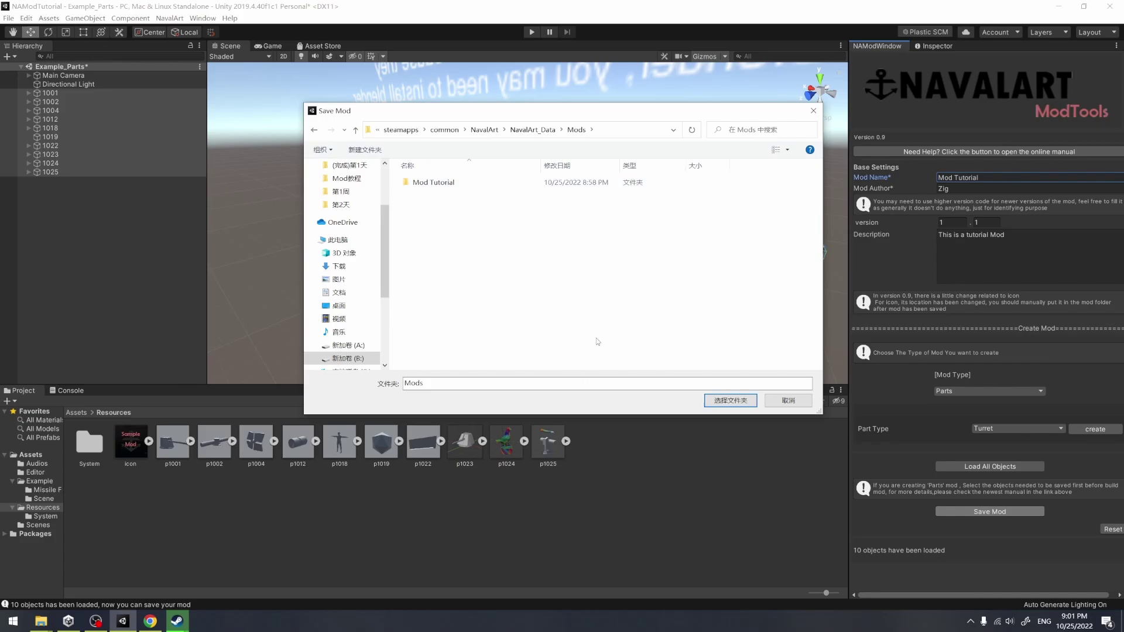
left_click(730, 400)
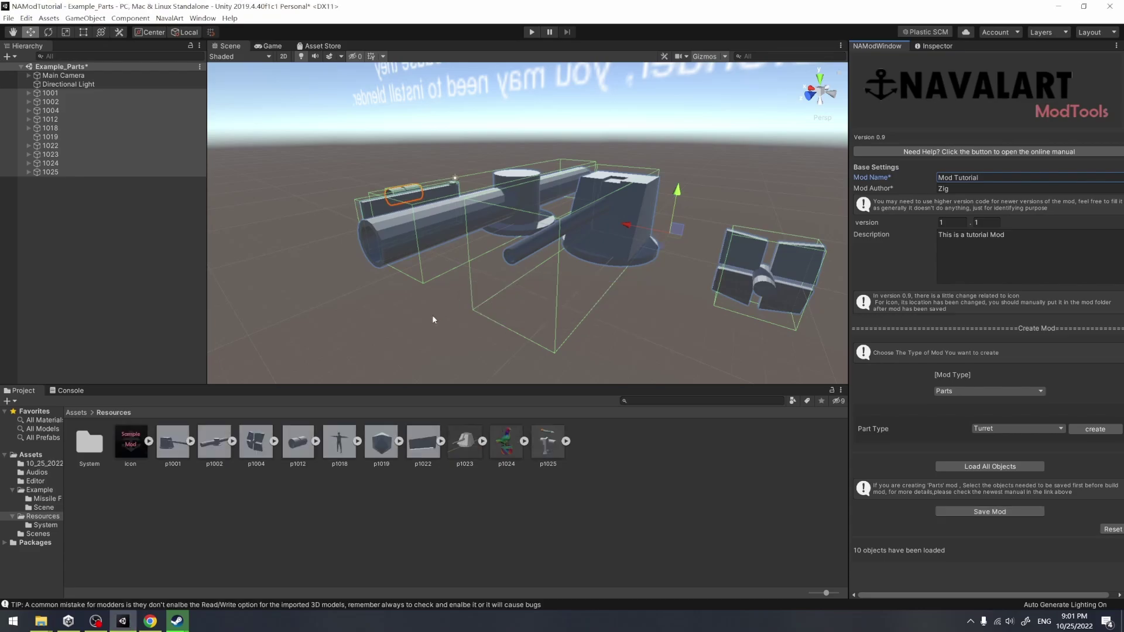
Step: In File Explorer, open the saved Mod Tutorial folder inside NavalArt_Data\Mods
mouse_move(40, 620)
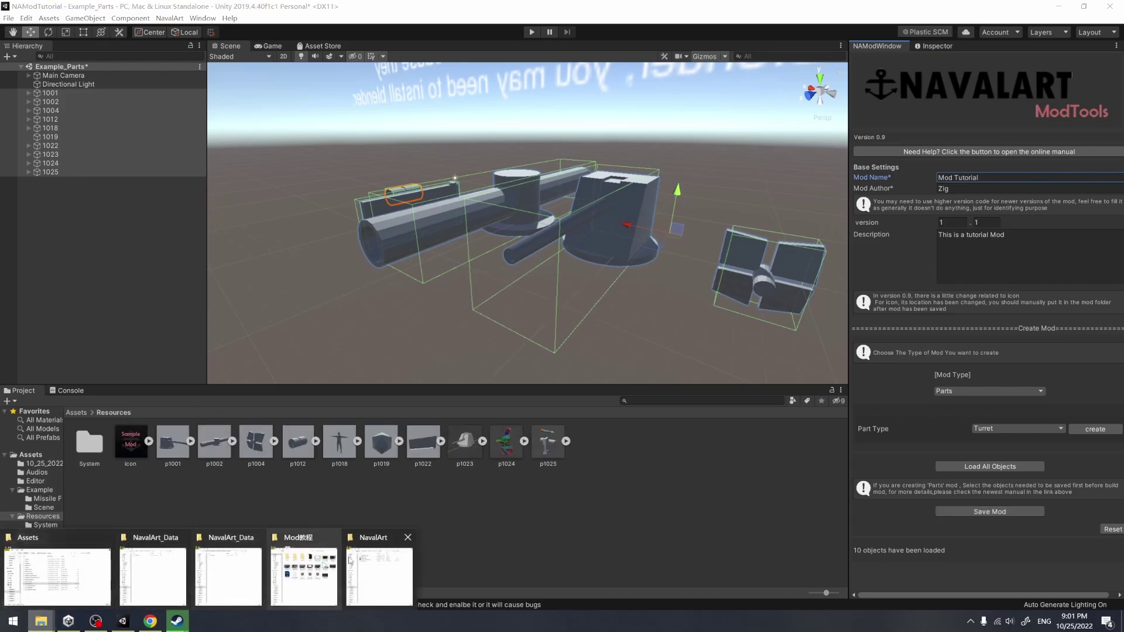
left_click(376, 571)
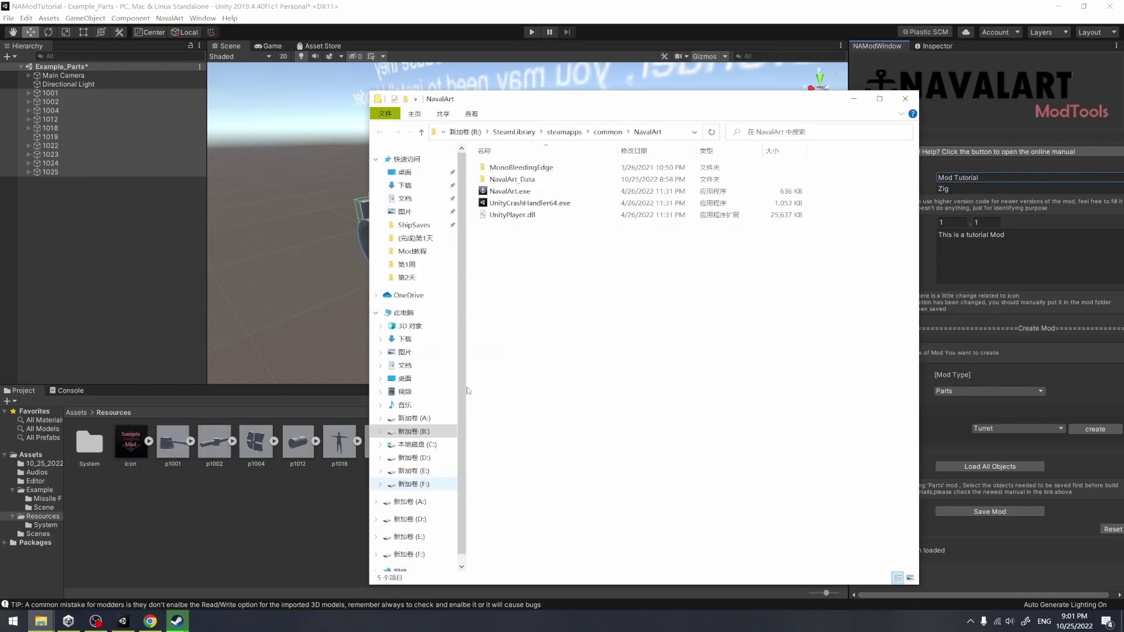
double_click(509, 179)
double_click(497, 216)
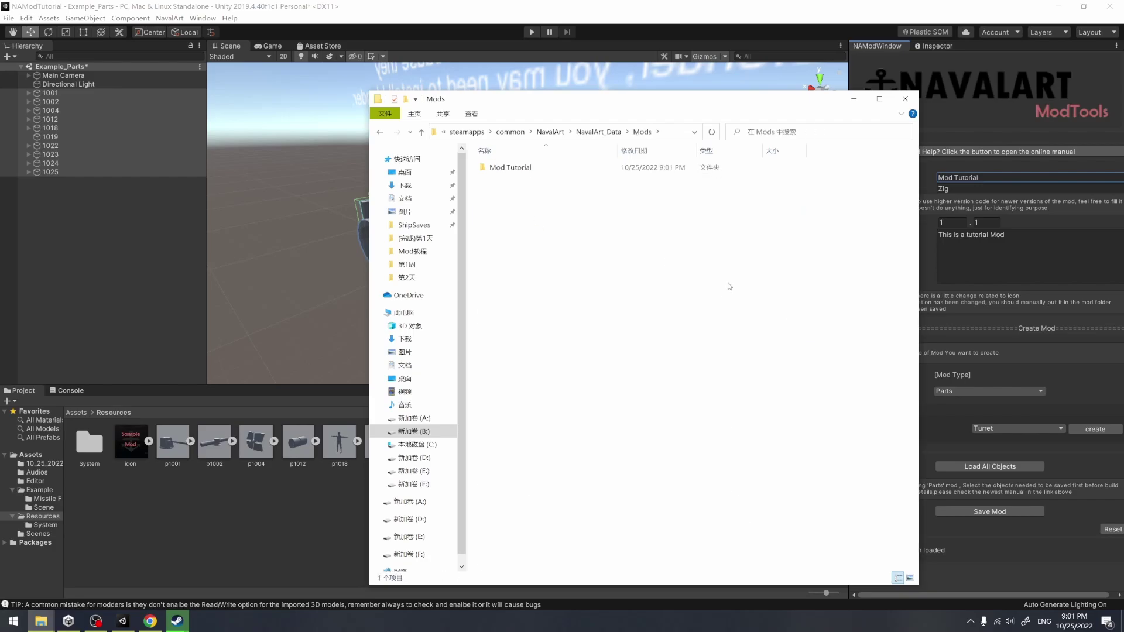
double_click(619, 168)
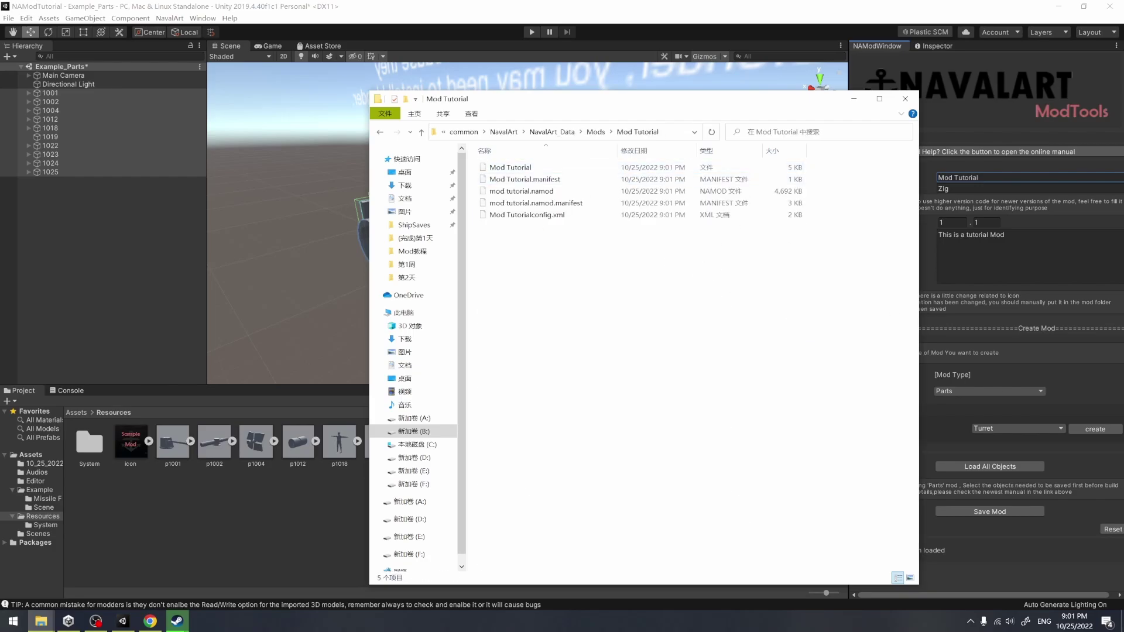
Step: Locate the sample mod icon in the Unity project's Assets\Resources folder on disk and copy icon.png
left_click(244, 490)
right_click(126, 446)
left_click(159, 475)
mouse_move(42, 620)
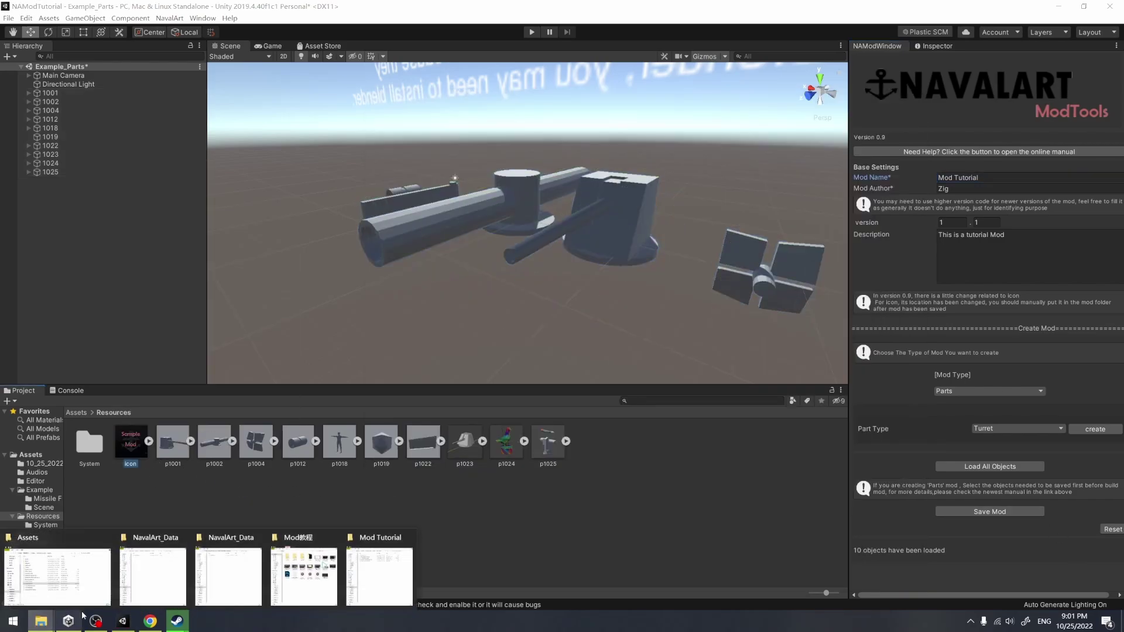
mouse_move(139, 592)
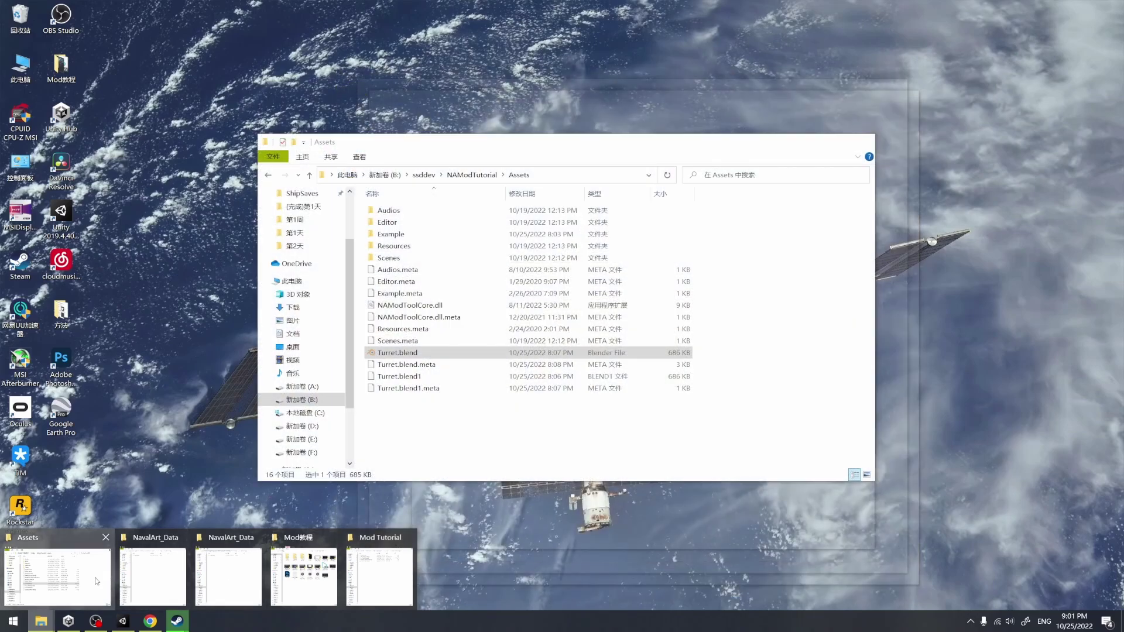
left_click(57, 577)
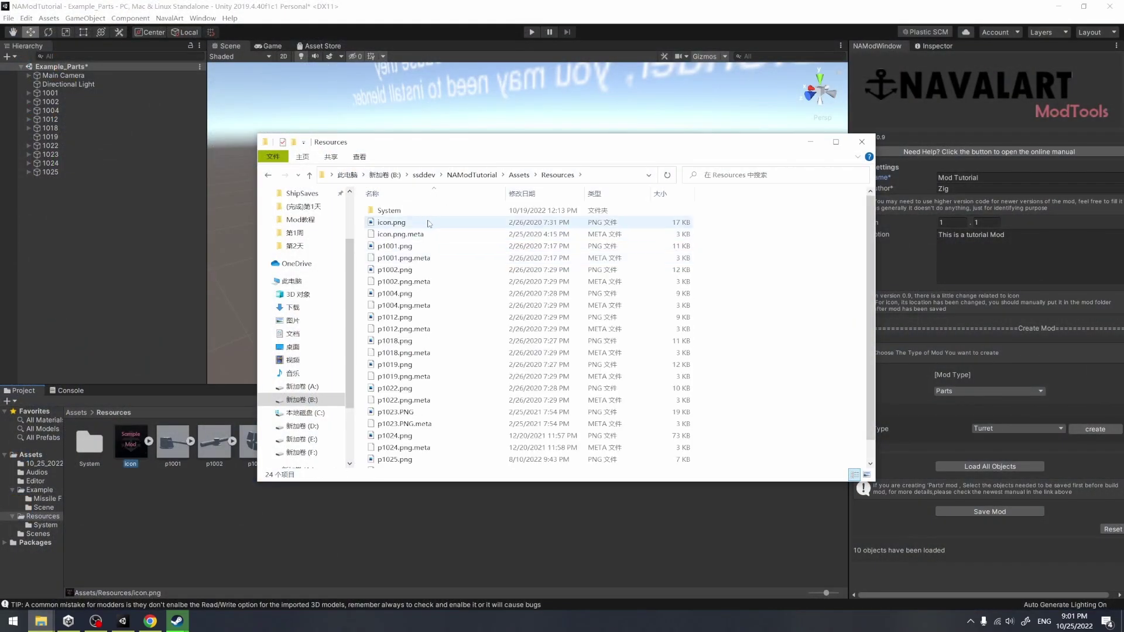
left_click(427, 221)
Step: Paste the icon image into the Mod Tutorial mod folder and rename it as the mod's preview image
mouse_move(51, 620)
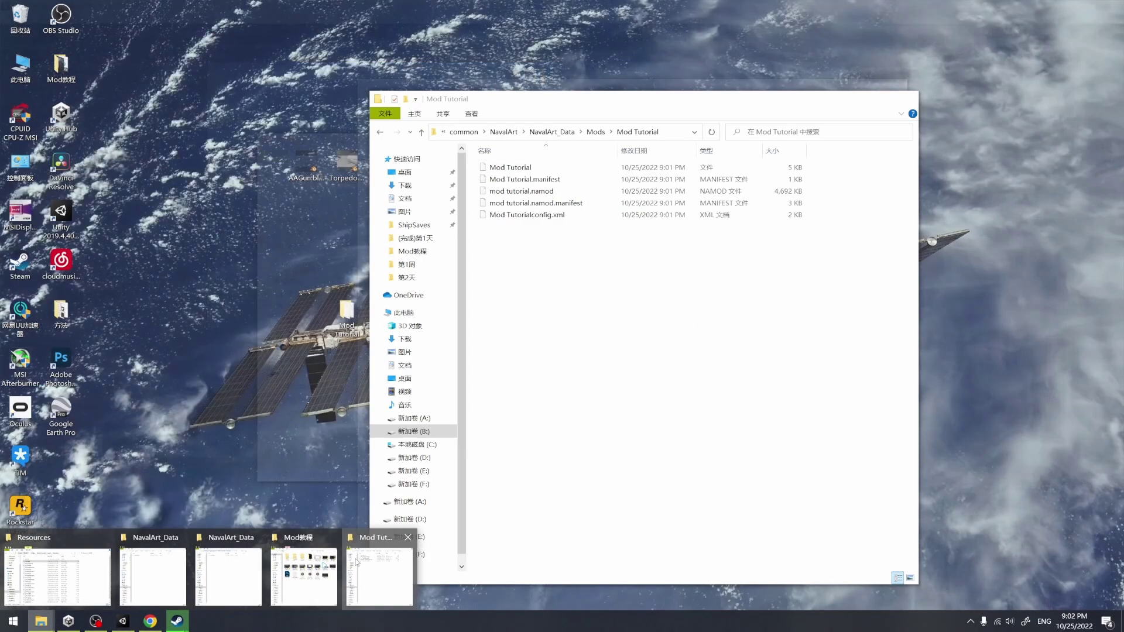
left_click(381, 568)
key("ctrl+v")
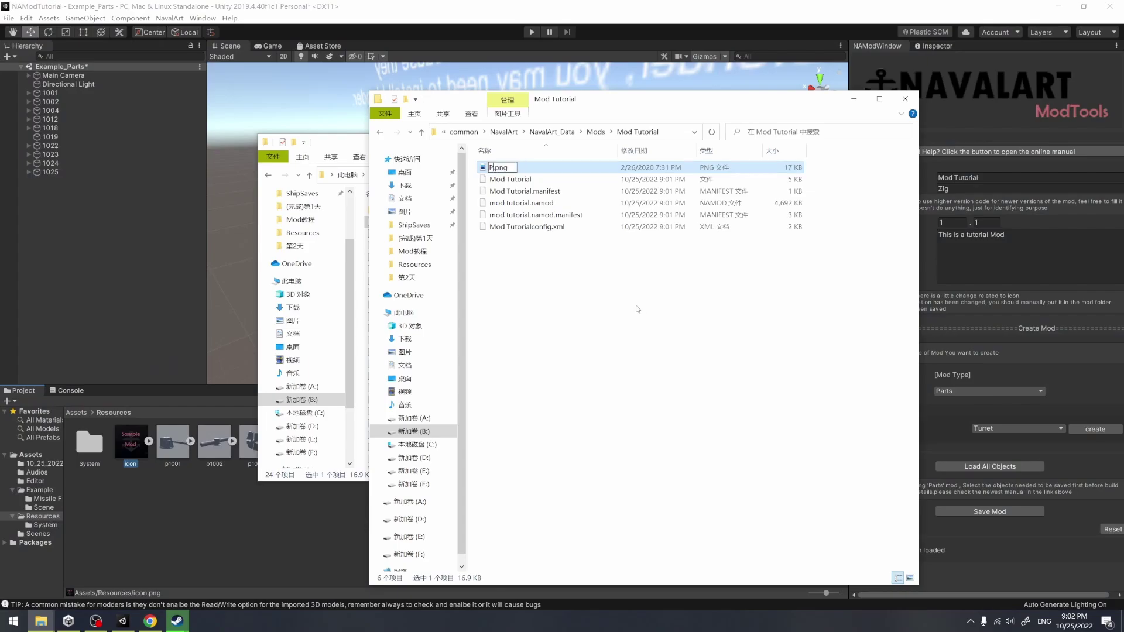
type("ew")
key("Return")
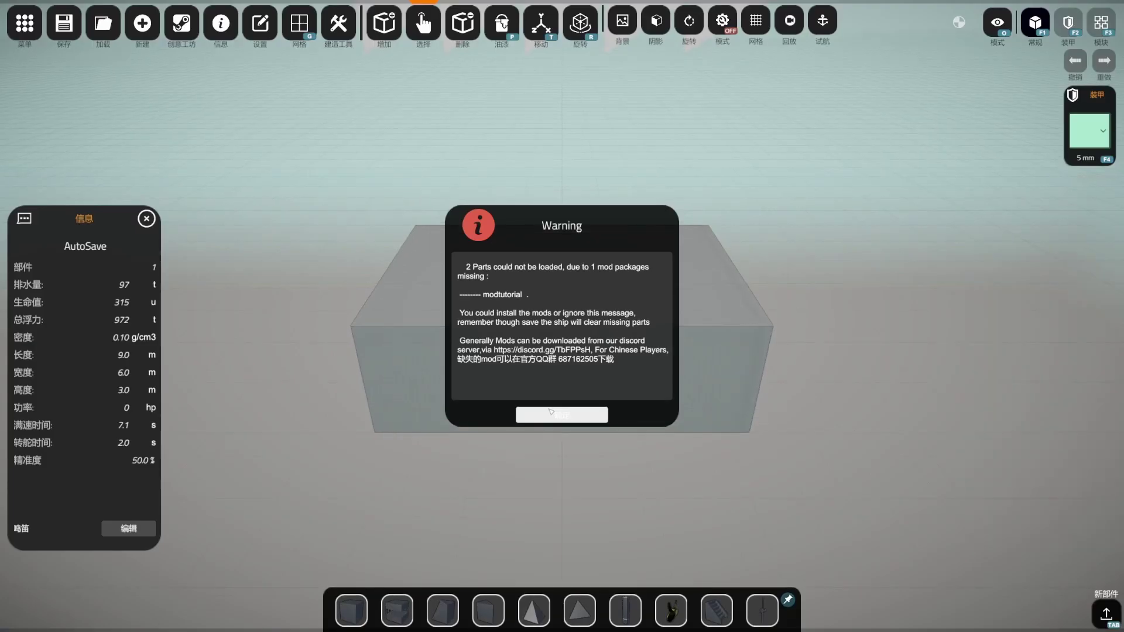
Step: In NavalArt, dismiss the missing-parts warning and place the modded Sample Turret from the weapon parts on top of the hull block
left_click(561, 415)
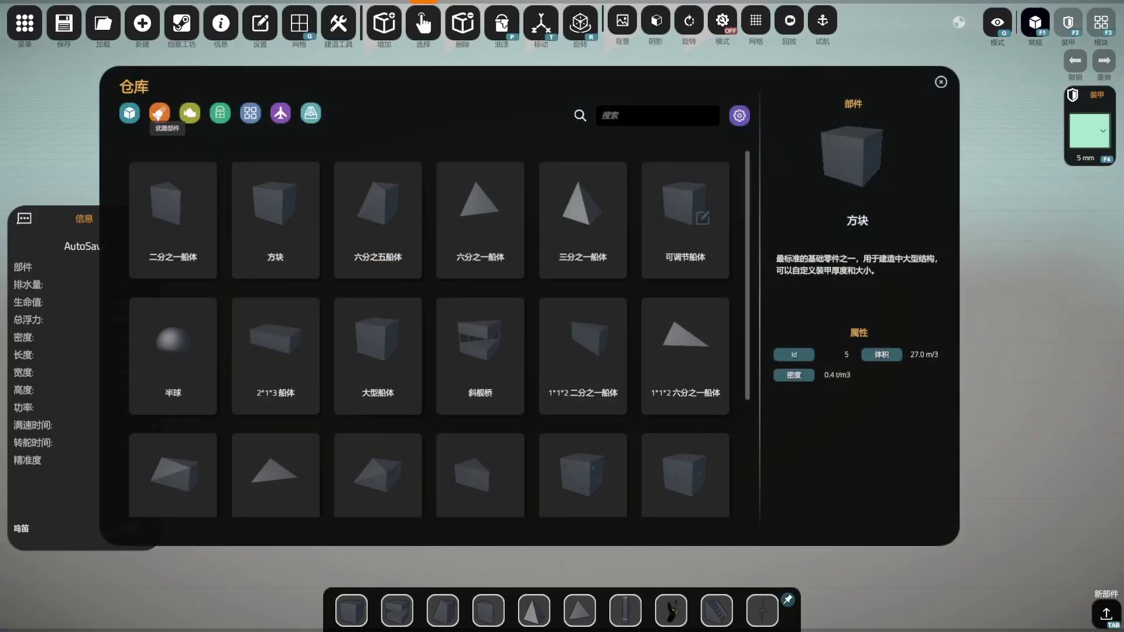
left_click(159, 115)
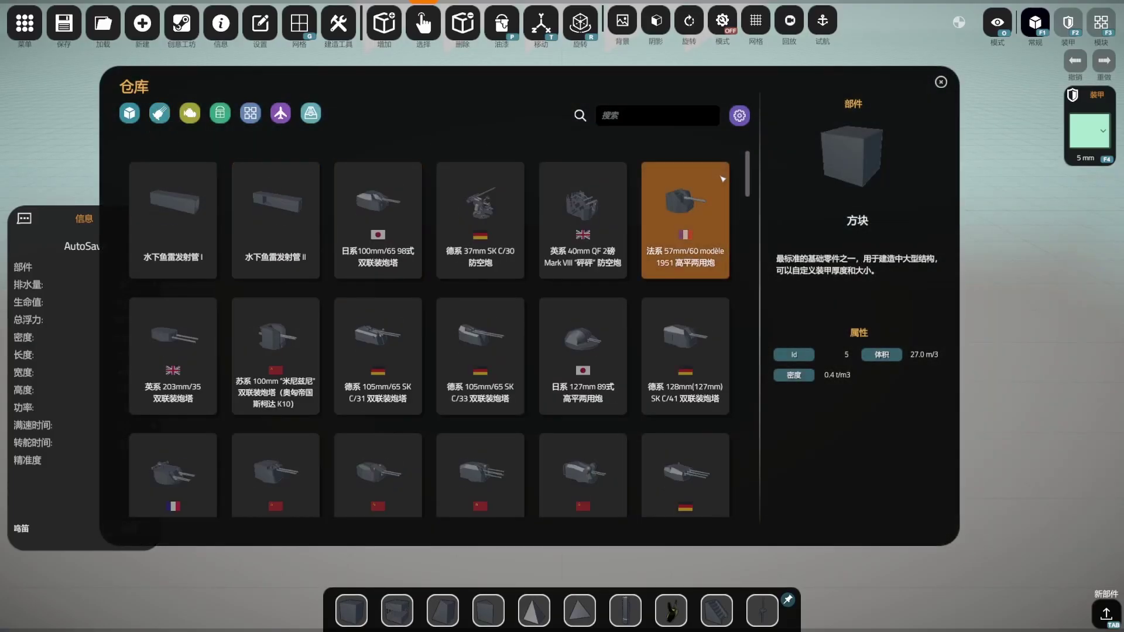
left_click_drag(748, 184, 740, 529)
left_click(582, 310)
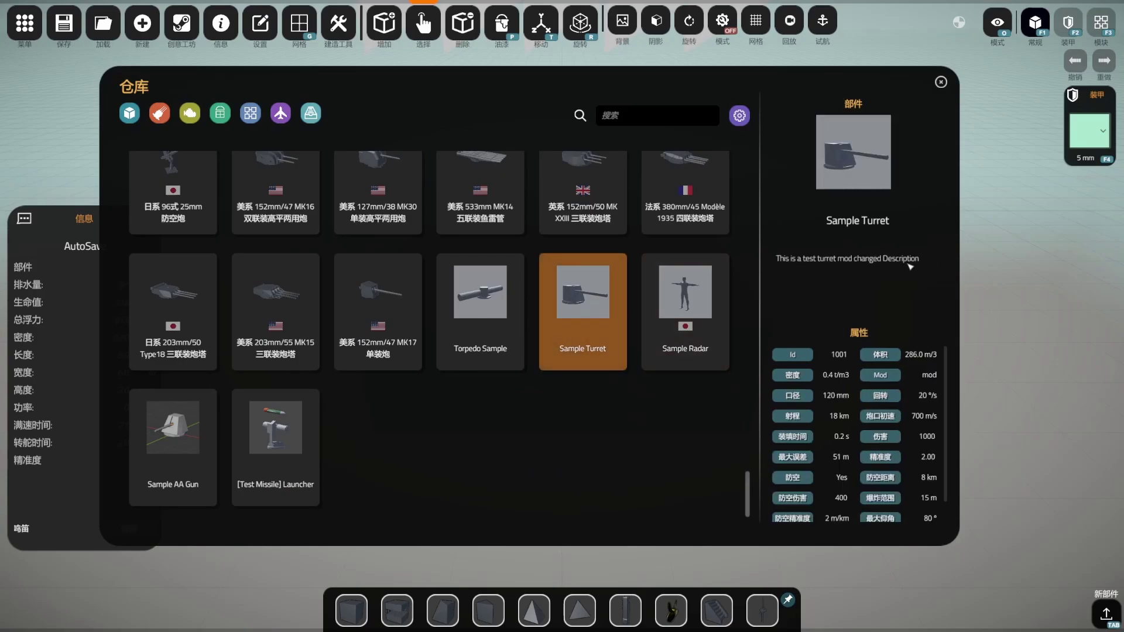
double_click(576, 293)
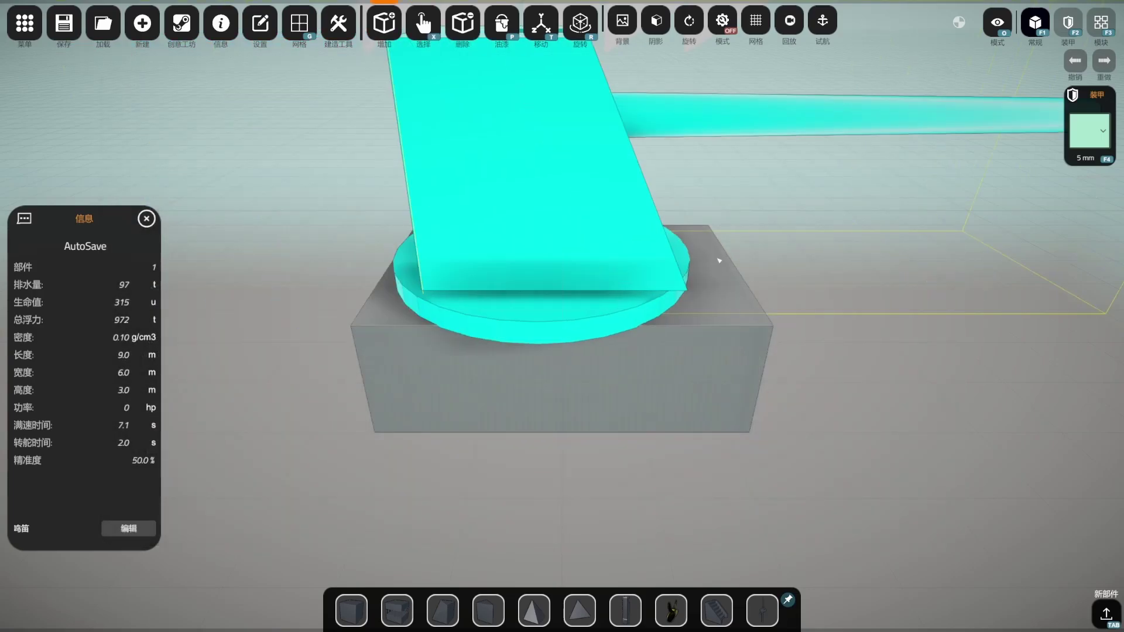
left_click(719, 259)
Step: Start a sea trial, look through the gun sight, and test-fire the Sample Turret
left_click(825, 24)
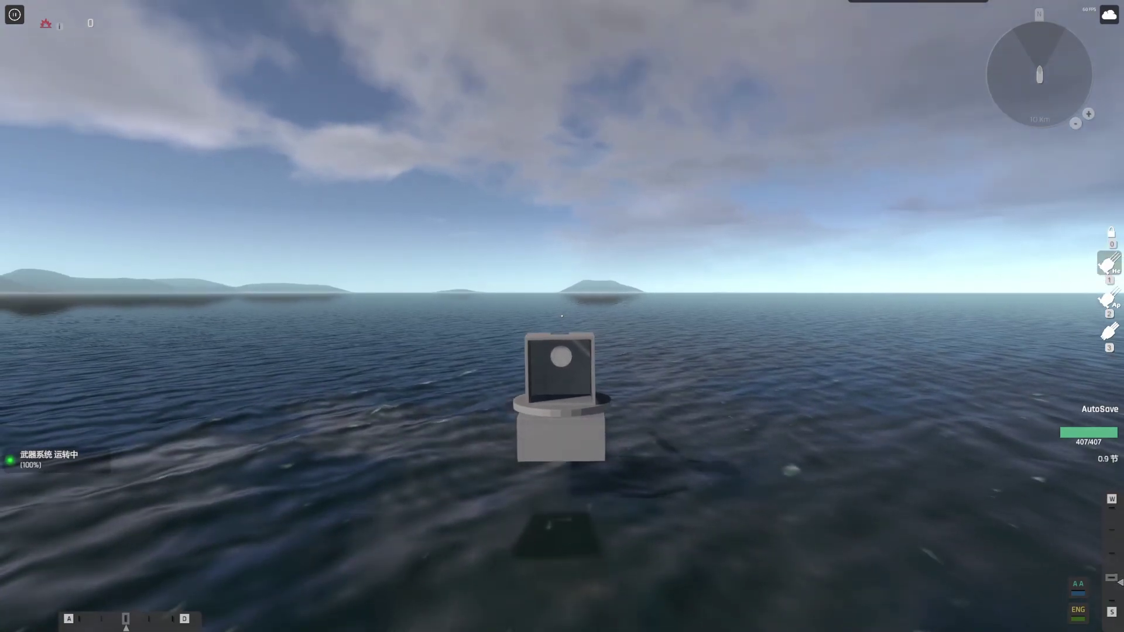
key("shift")
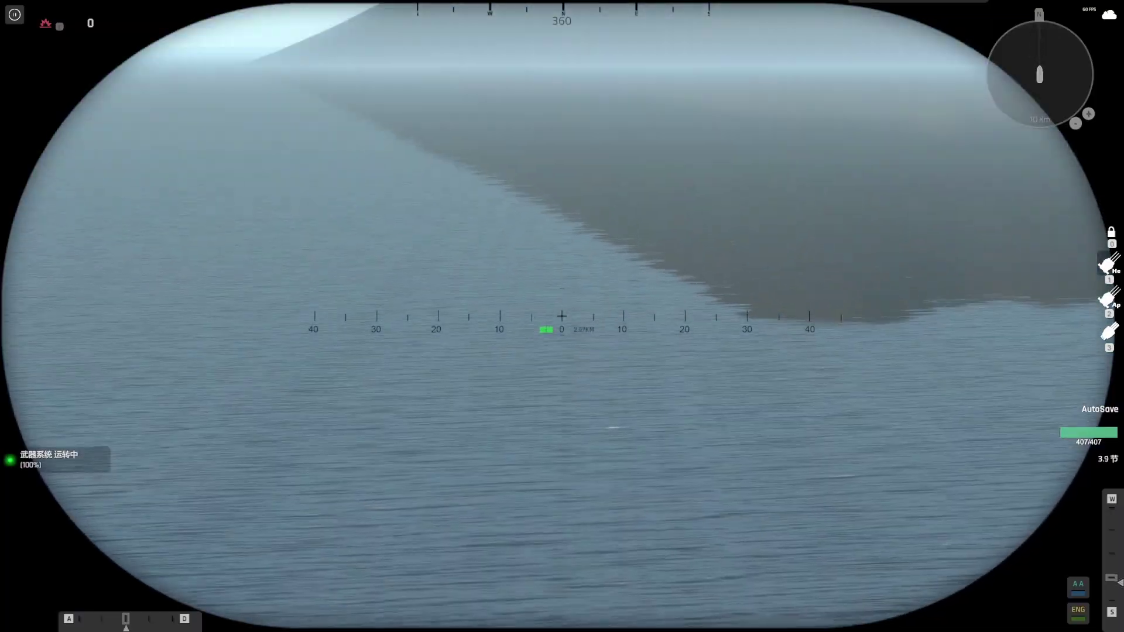
key("shift")
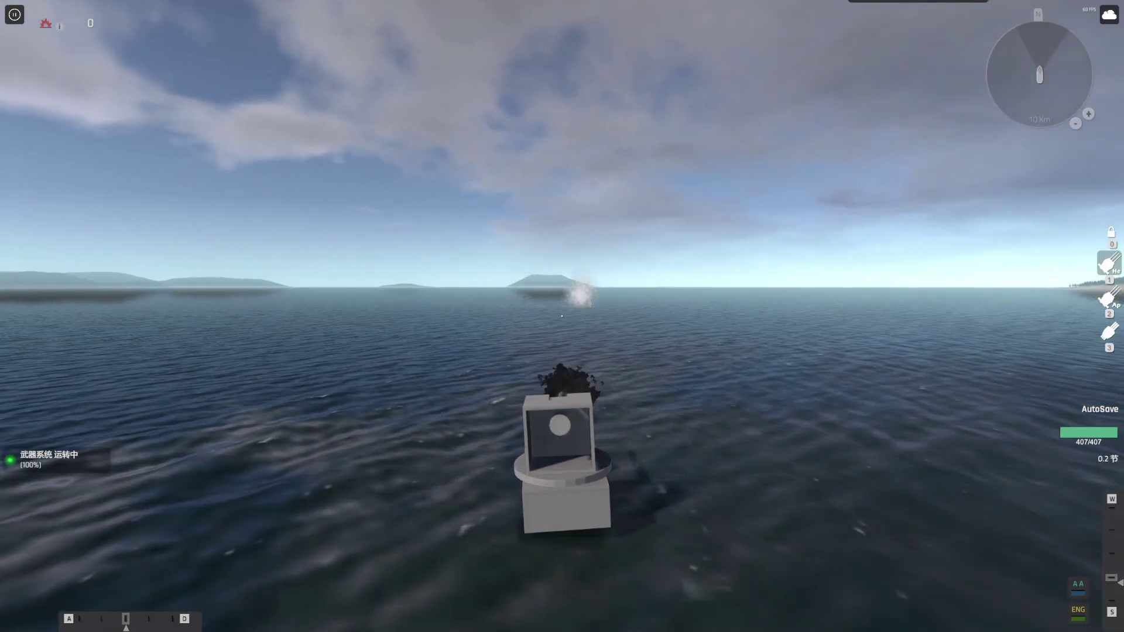
left_click(562, 316)
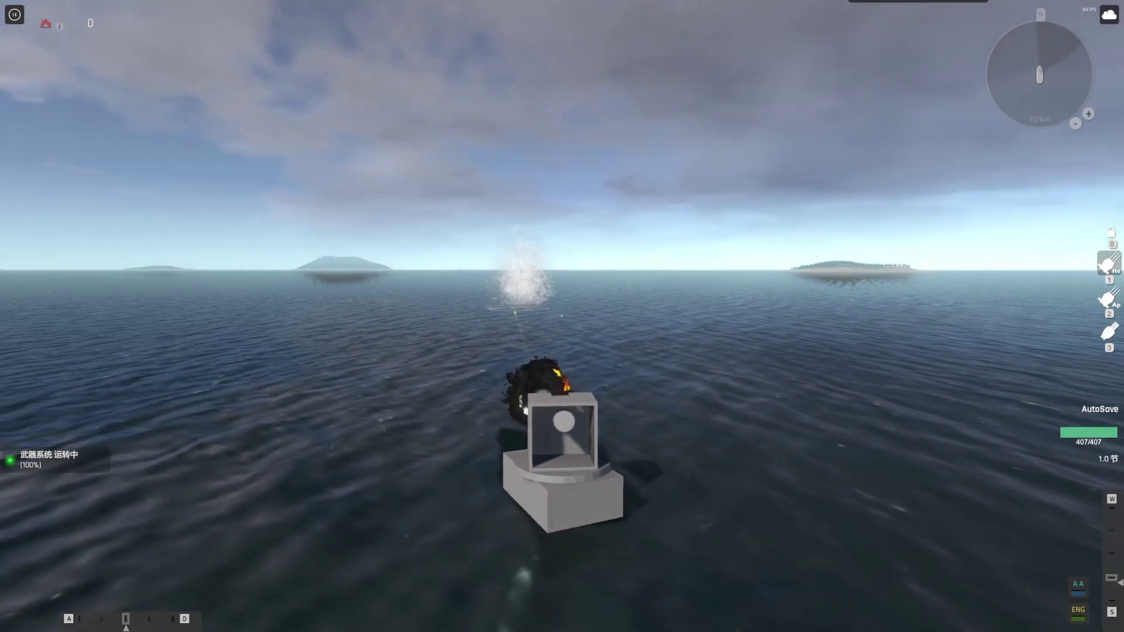
Step: Turn on continuous fire (连射开关) in the general game settings, apply the change, and resume the trial
key("Escape")
left_click(572, 286)
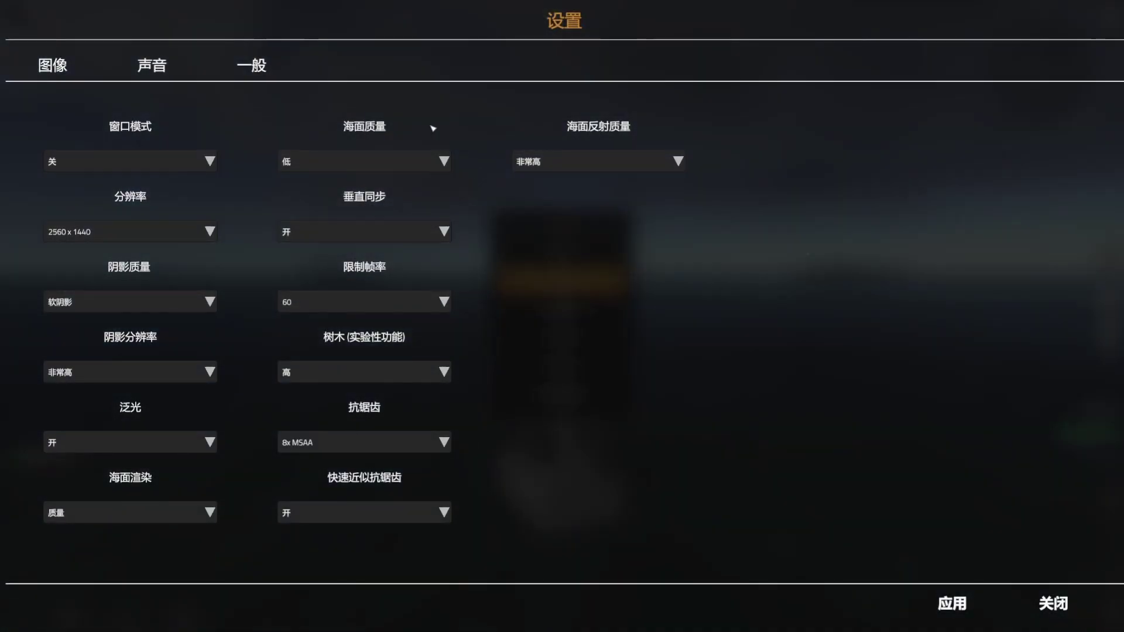
left_click(251, 65)
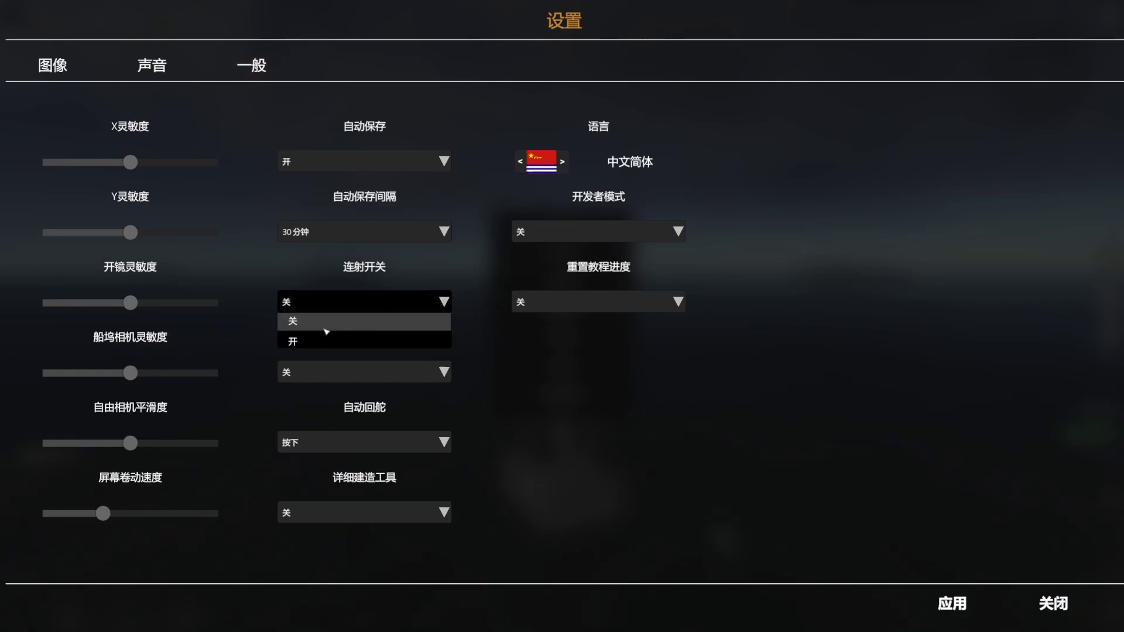
left_click(953, 605)
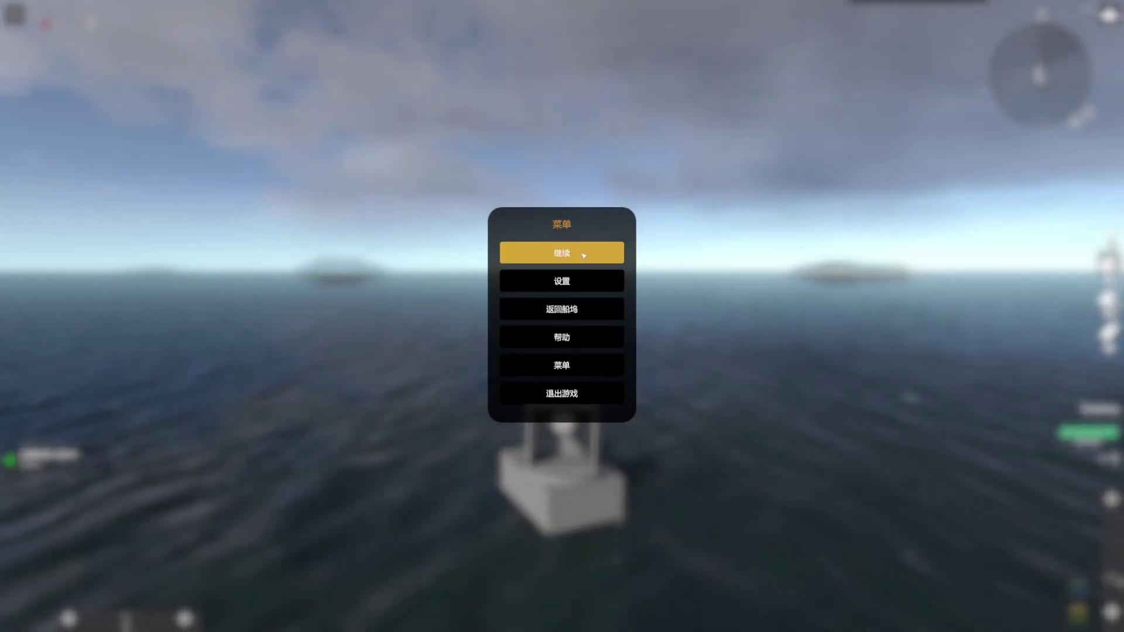
left_click(582, 252)
Step: Fire the Sample Turret repeatedly at sea to test its rapid fire
left_click(562, 316)
left_click(562, 316)
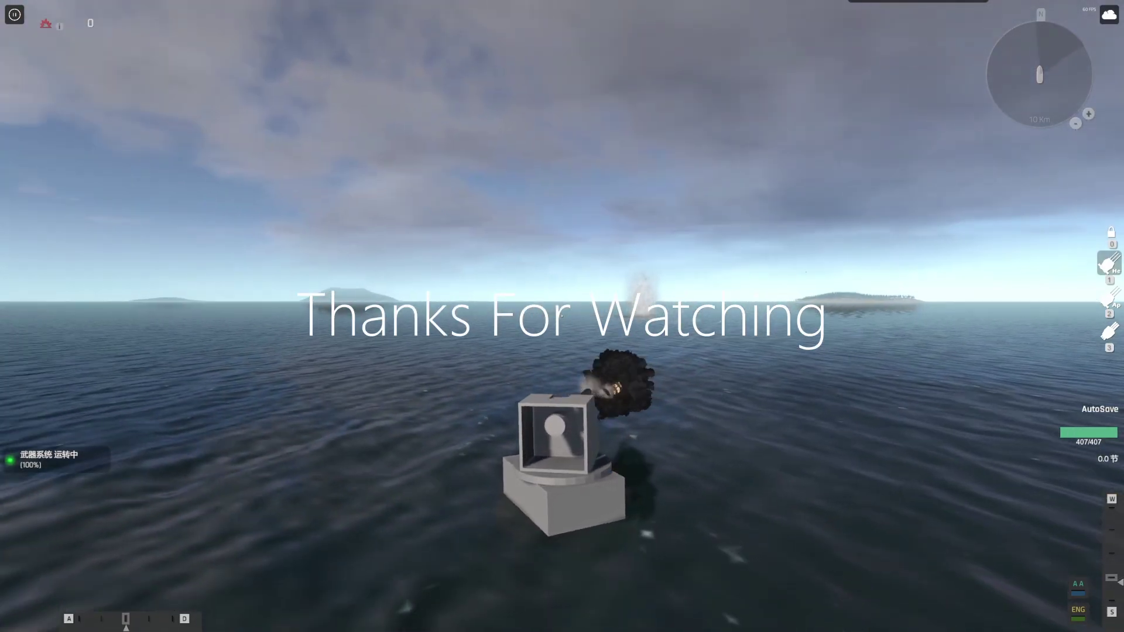
left_click(562, 316)
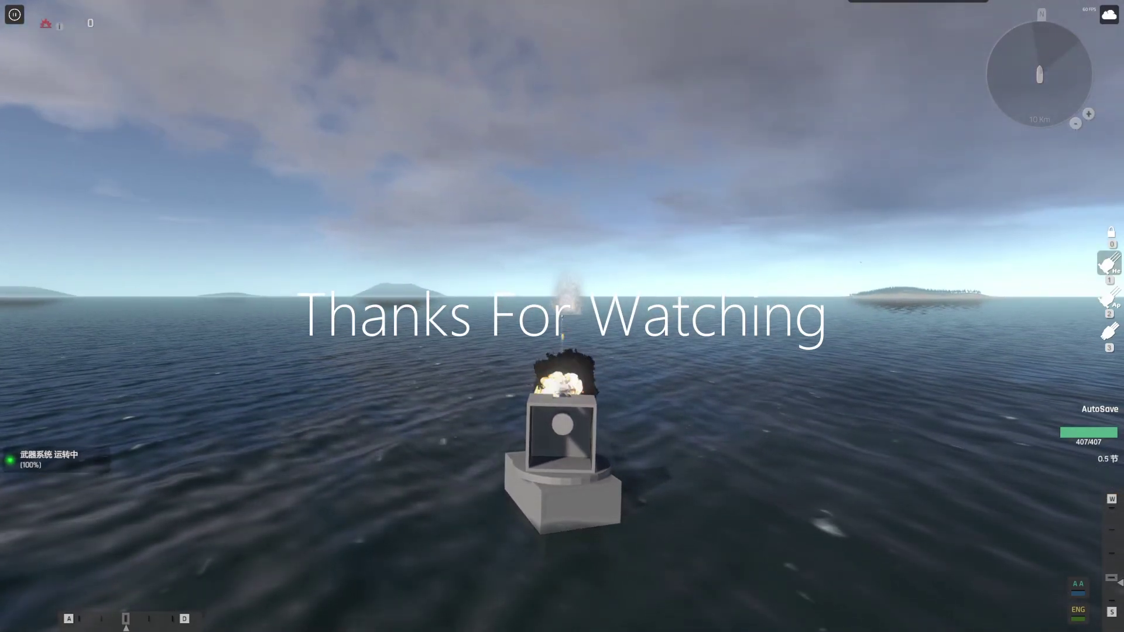